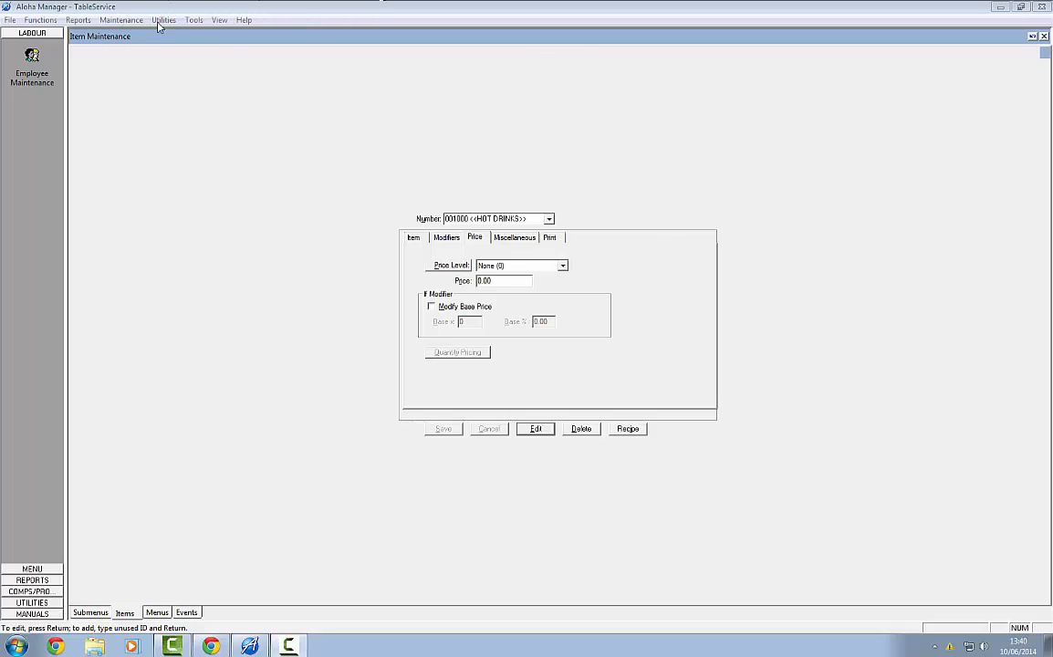
# Step: Open Item Maintenance for the menu and start a new item numbered 000600
pyautogui.click(119, 20)
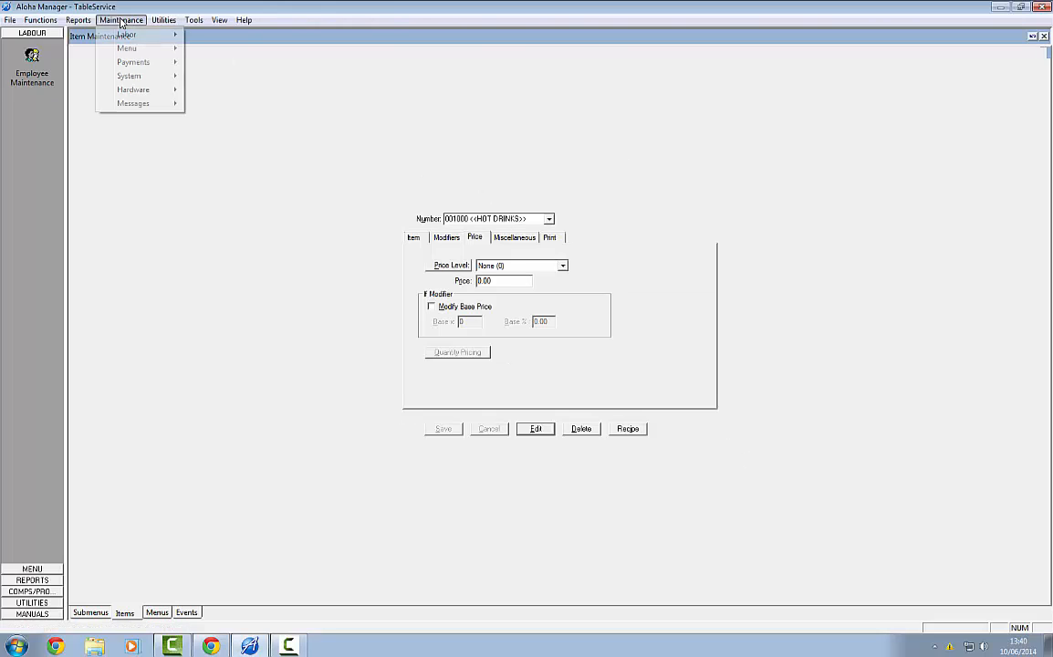
pyautogui.moveTo(120, 48)
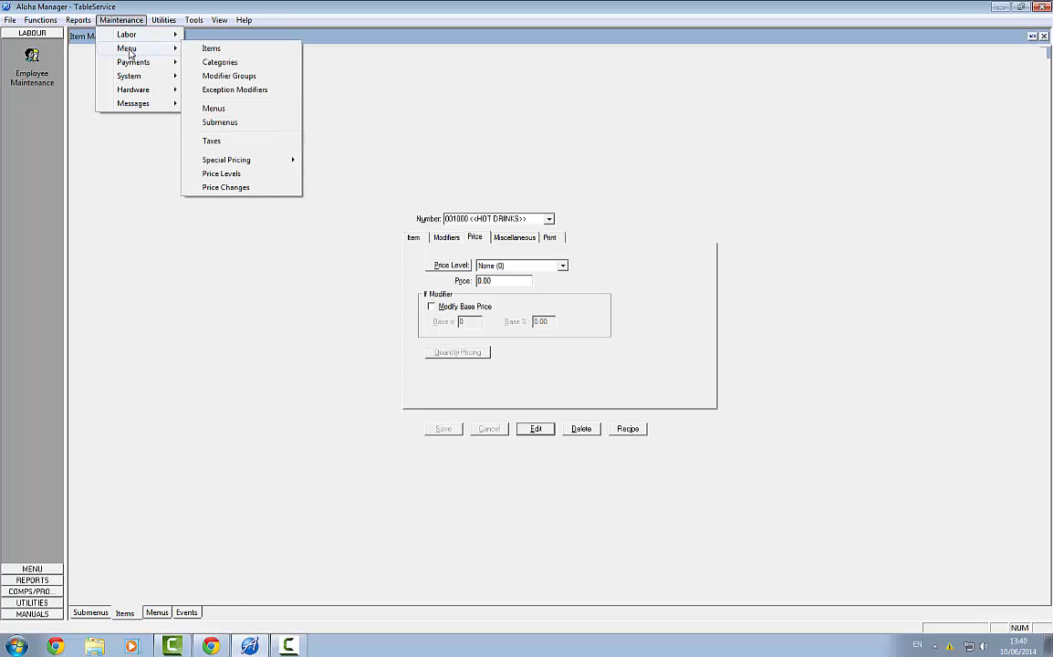
pyautogui.click(210, 50)
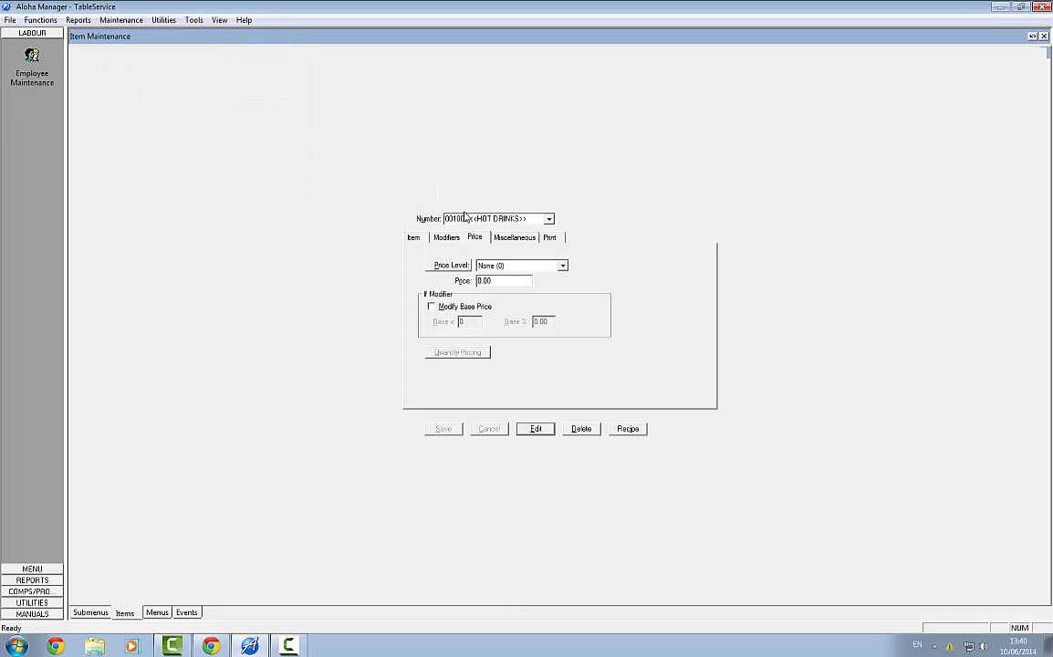
pyautogui.click(532, 218)
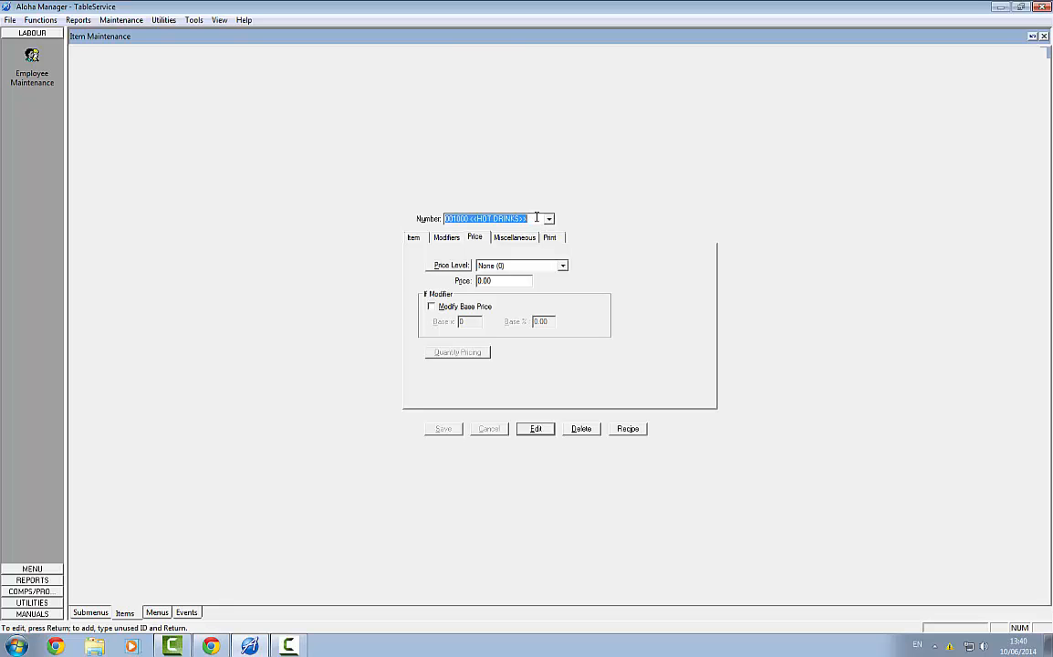
pyautogui.write('000600')
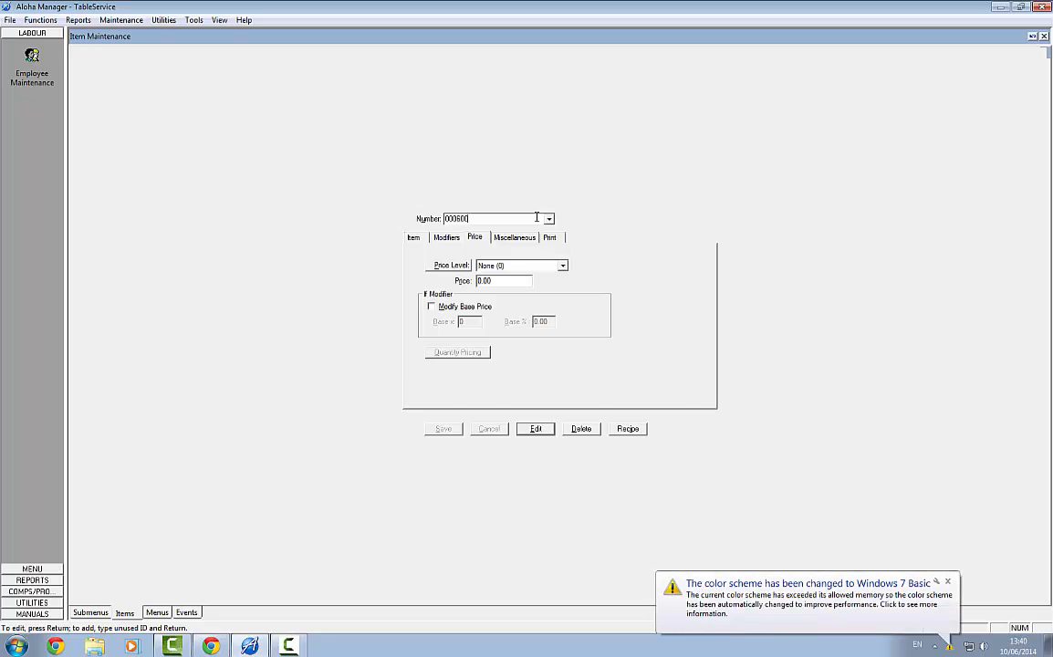
pyautogui.press('Return')
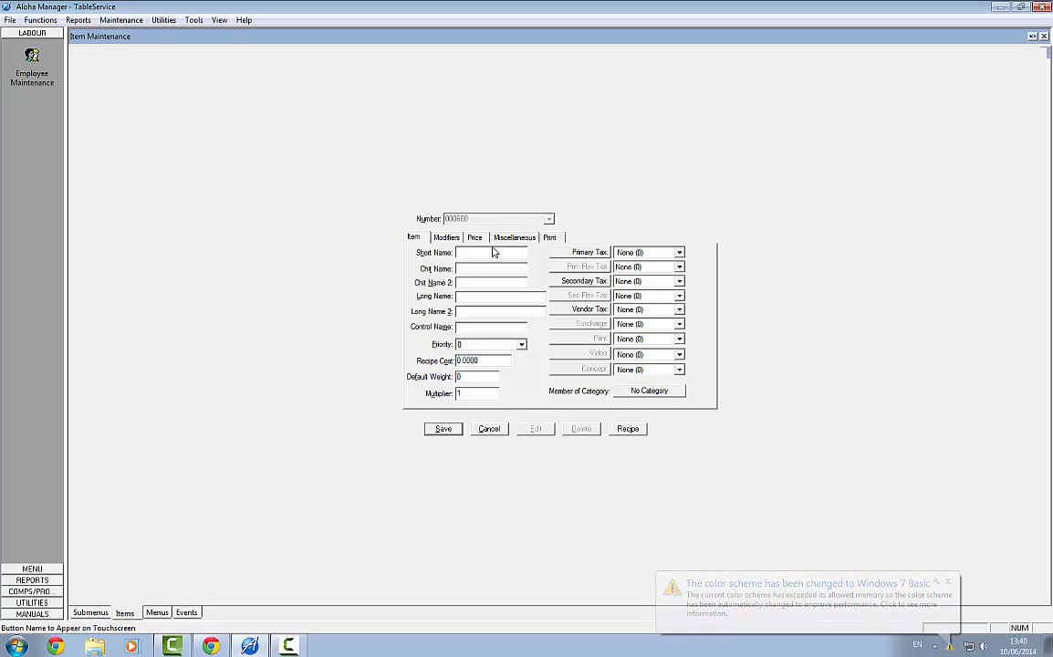
# Step: Set the item's short, chit and long names to <<CHEESE PLAT>> and save the item
pyautogui.write('<<')
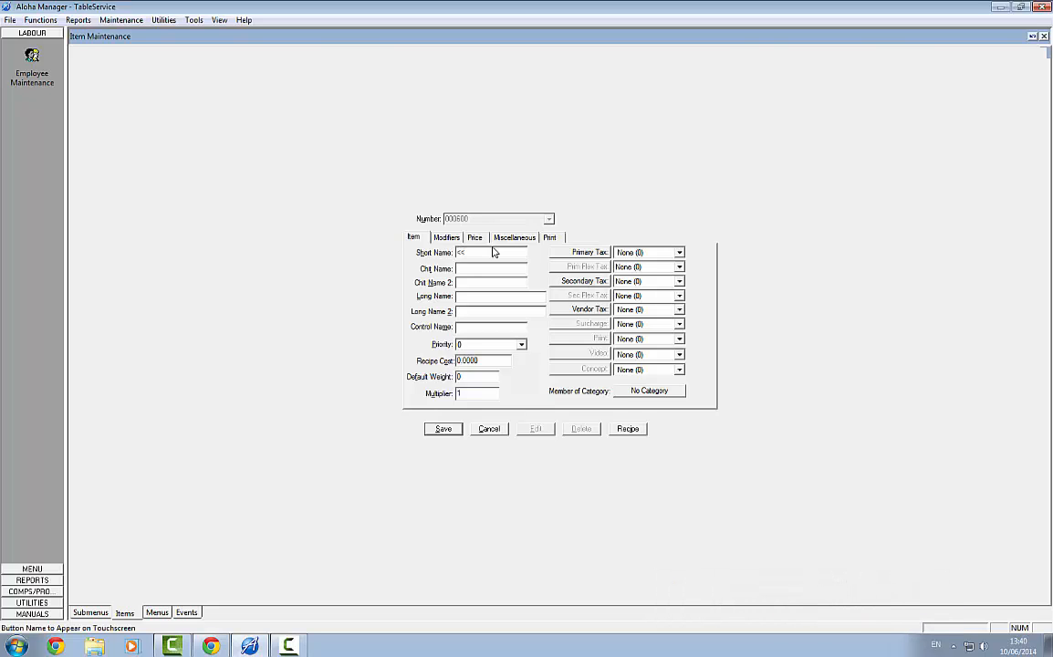
pyautogui.write('CHEESE PLAT>>')
pyautogui.press('capslock')
pyautogui.hotkey('shift', 'End')
pyautogui.hotkey('ctrl', 'c')
pyautogui.click(492, 269)
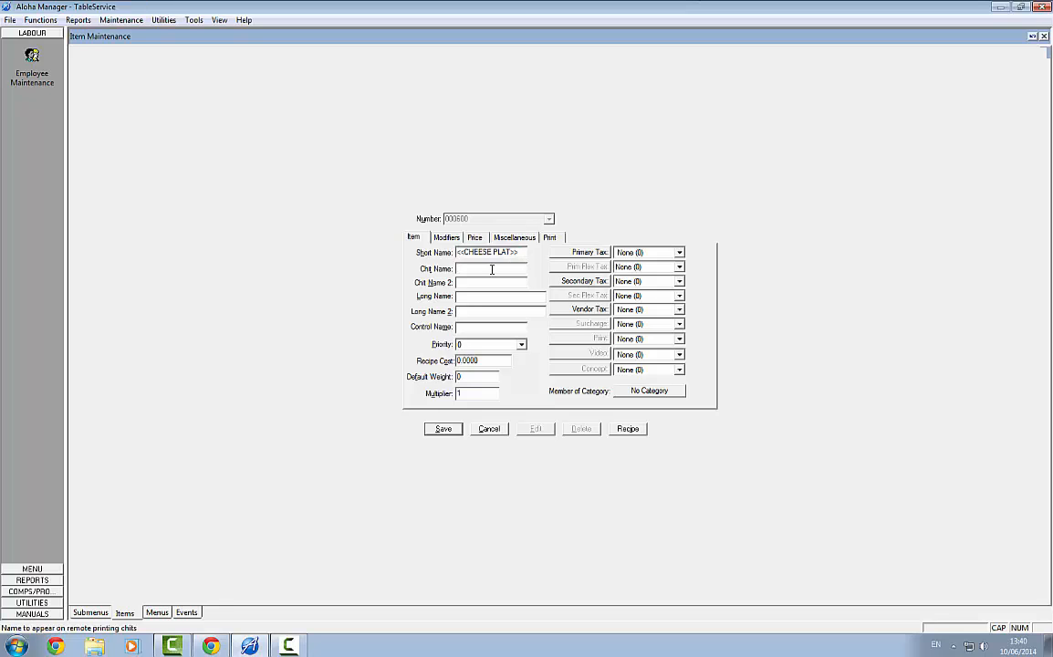
pyautogui.hotkey('ctrl', 'v')
pyautogui.click(481, 297)
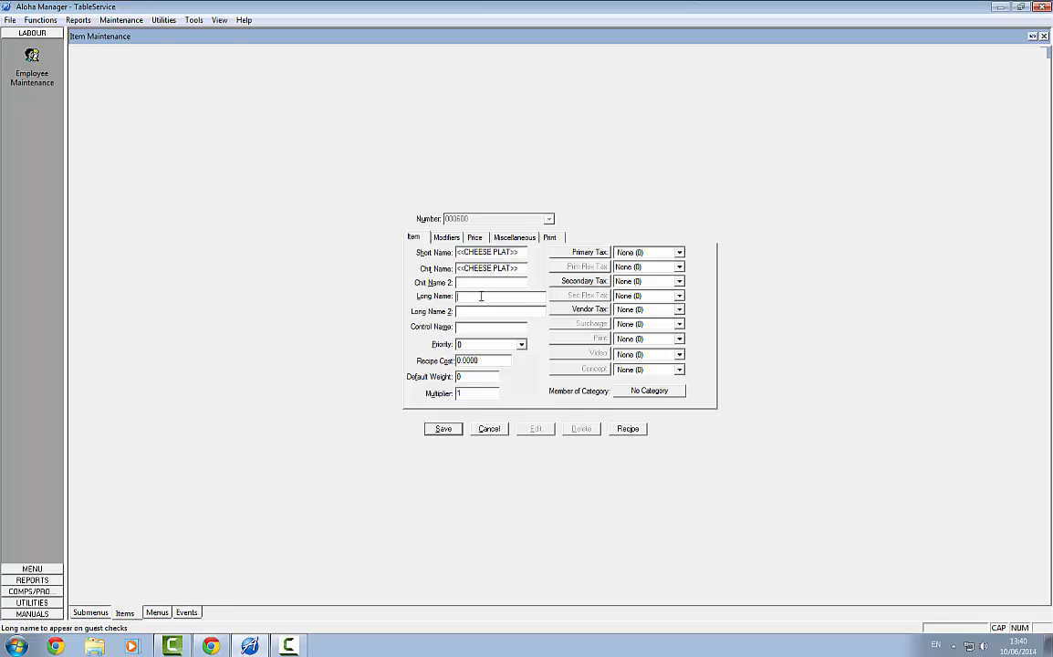
pyautogui.hotkey('ctrl', 'v')
pyautogui.click(455, 431)
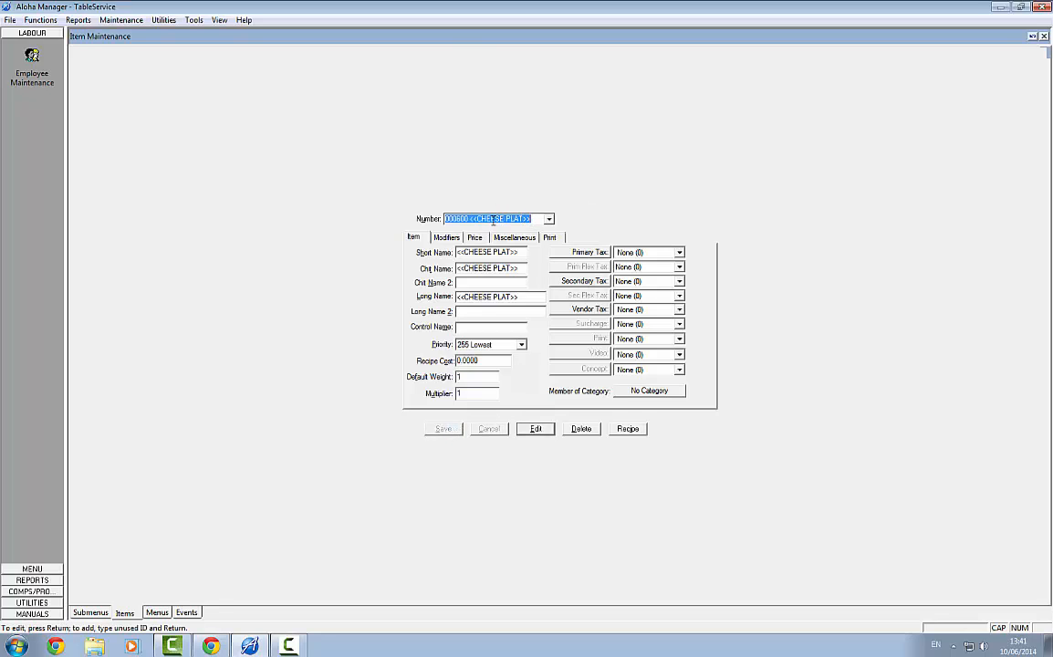
# Step: Start a new item numbered 000601 with short name and chit name Ire Cheese Plat
pyautogui.write('0006')
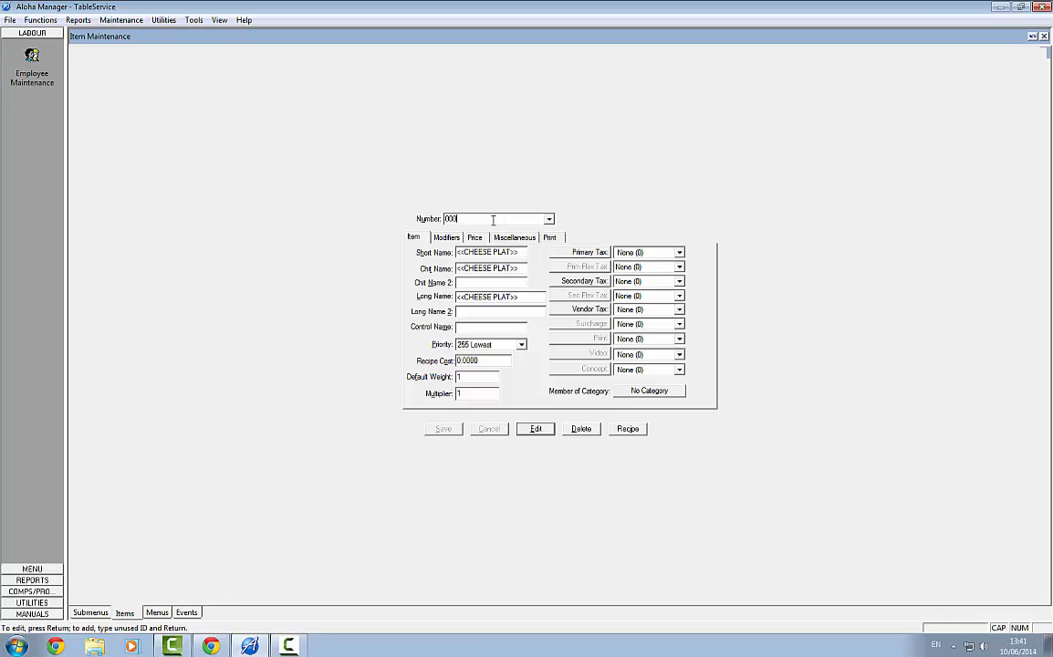
pyautogui.write('01')
pyautogui.press('Return')
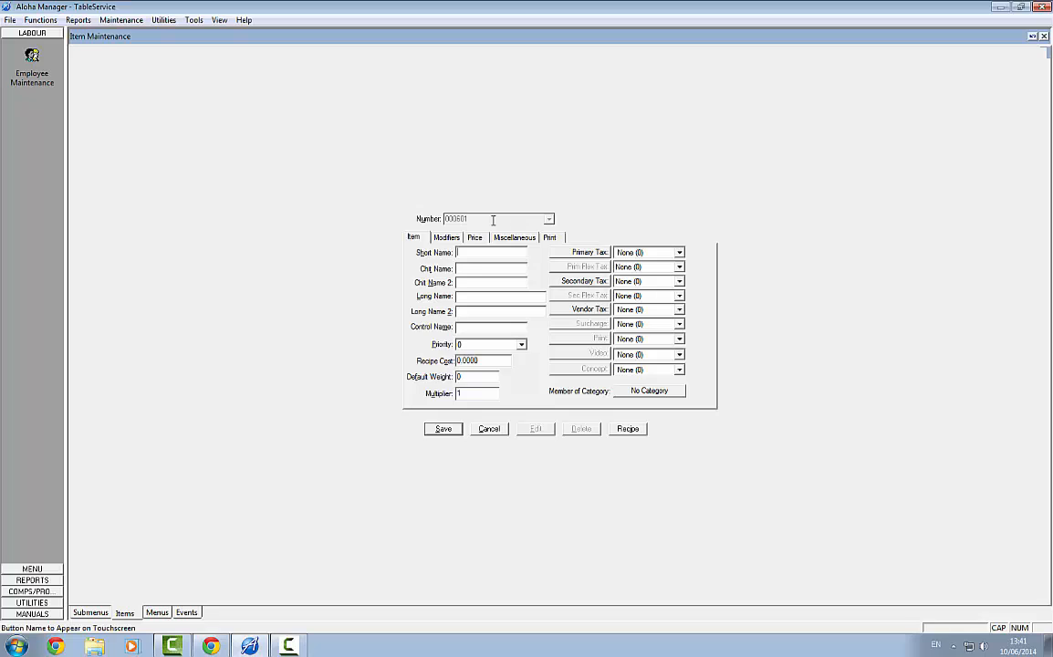
pyautogui.write('RE')
pyautogui.press('BackSpace')
pyautogui.press('BackSpace')
pyautogui.press('capslock')
pyautogui.write('Ire Cheese Plat')
pyautogui.moveTo(514, 255); pyautogui.dragTo(426, 244)
pyautogui.hotkey('ctrl', 'c')
pyautogui.click(465, 270)
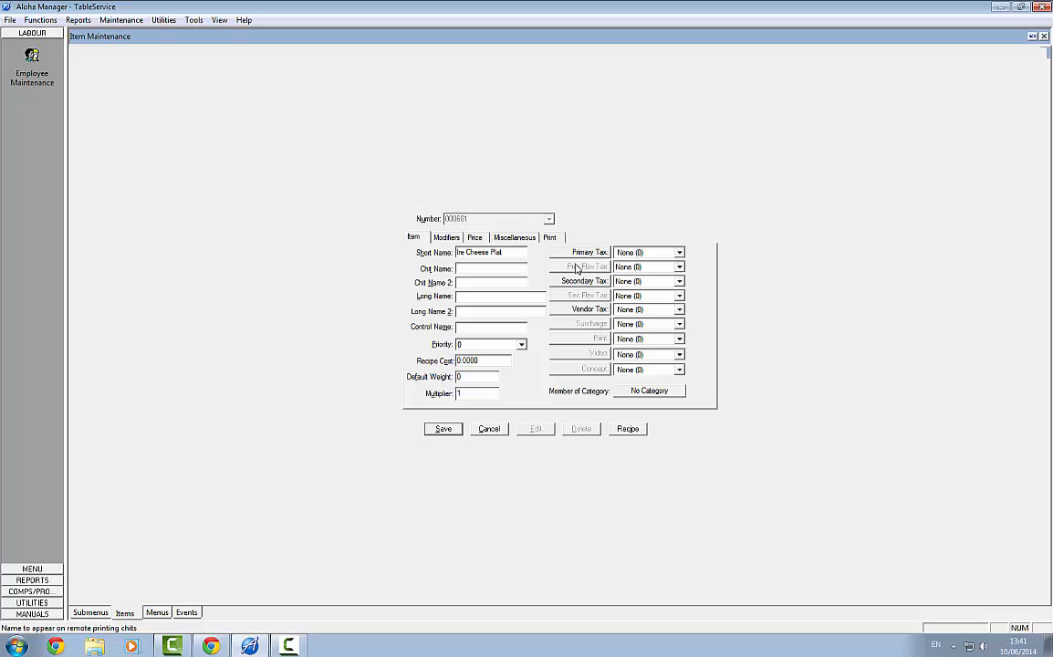
pyautogui.hotkey('ctrl', 'v')
# Step: Set the long name of item 000601 to Irish Cheese Platter
pyautogui.click(475, 296)
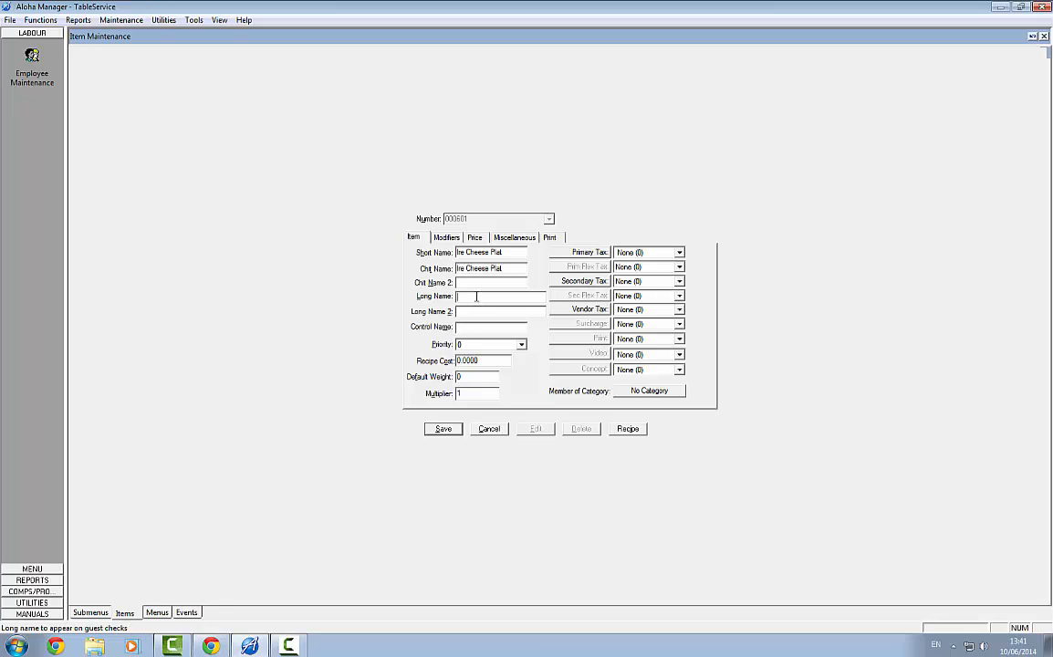
pyautogui.hotkey('ctrl', 'v')
pyautogui.click(465, 296)
pyautogui.press('BackSpace')
pyautogui.write('ish')
pyautogui.press('Right')
pyautogui.press('Right')
pyautogui.press('Right')
pyautogui.press('Right')
pyautogui.press('Right')
pyautogui.write('ter')
# Step: Set the price of item 000601 to 6.50 and save the item
pyautogui.click(475, 238)
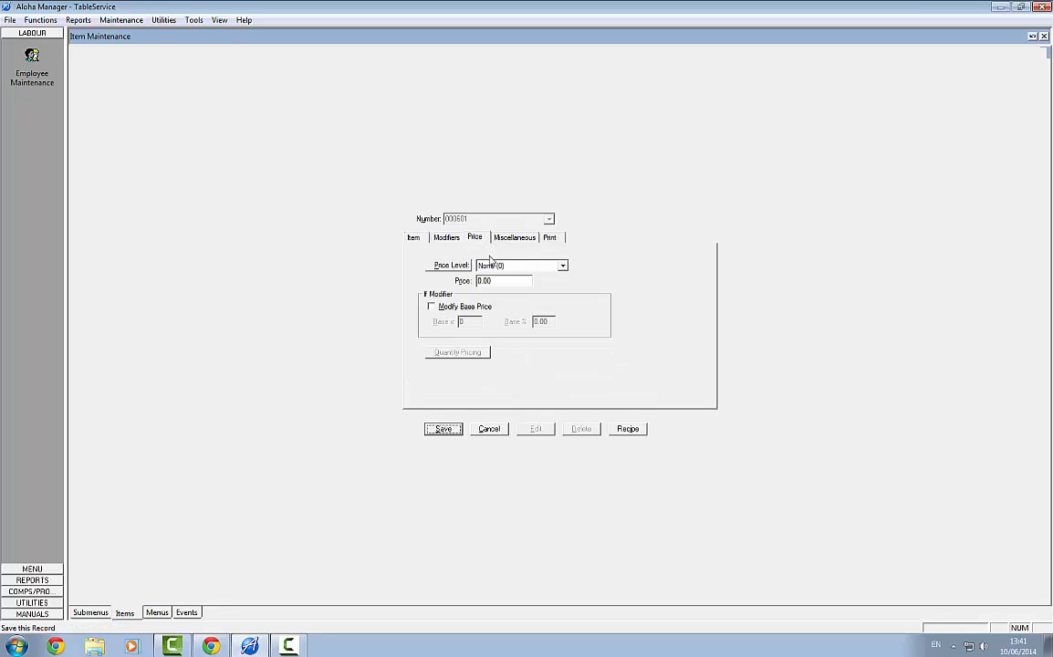
pyautogui.click(511, 278)
pyautogui.press('BackSpace')
pyautogui.press('BackSpace')
pyautogui.press('BackSpace')
pyautogui.press('BackSpace')
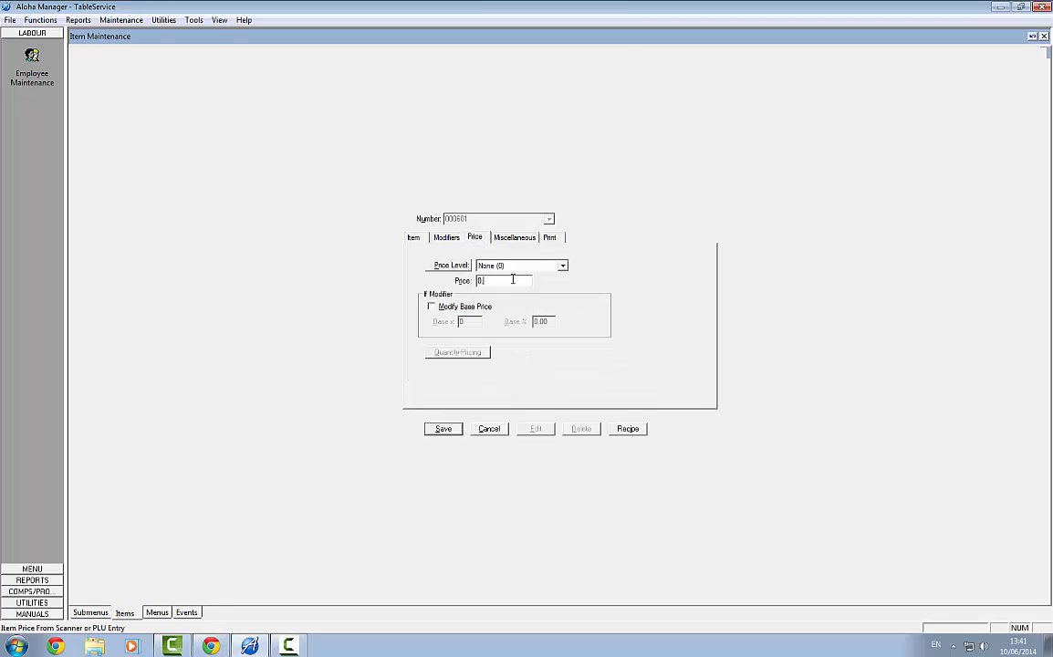
pyautogui.write('6.50')
pyautogui.click(444, 430)
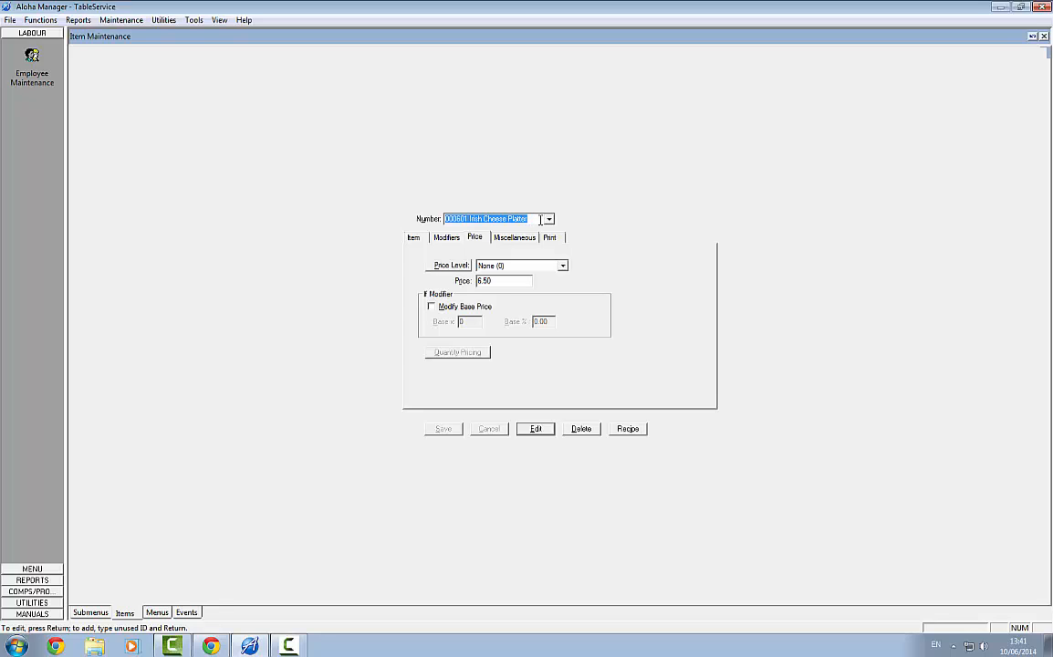
# Step: Start a new item numbered 000602 with short name and chit name Fre Cheese Plat
pyautogui.write('00060')
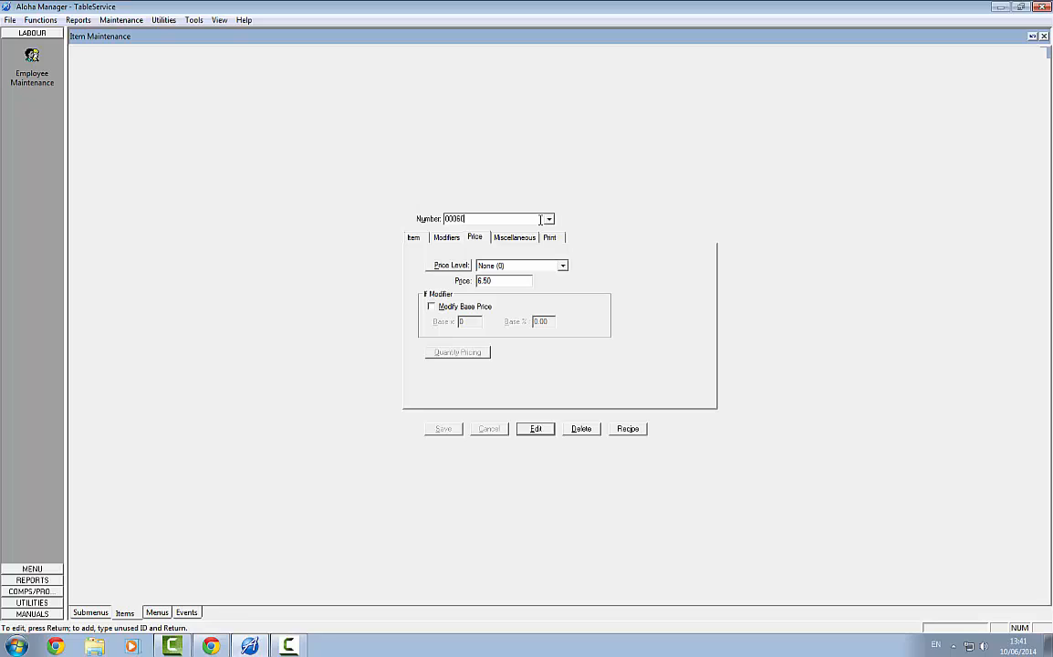
pyautogui.write('2')
pyautogui.press('Return')
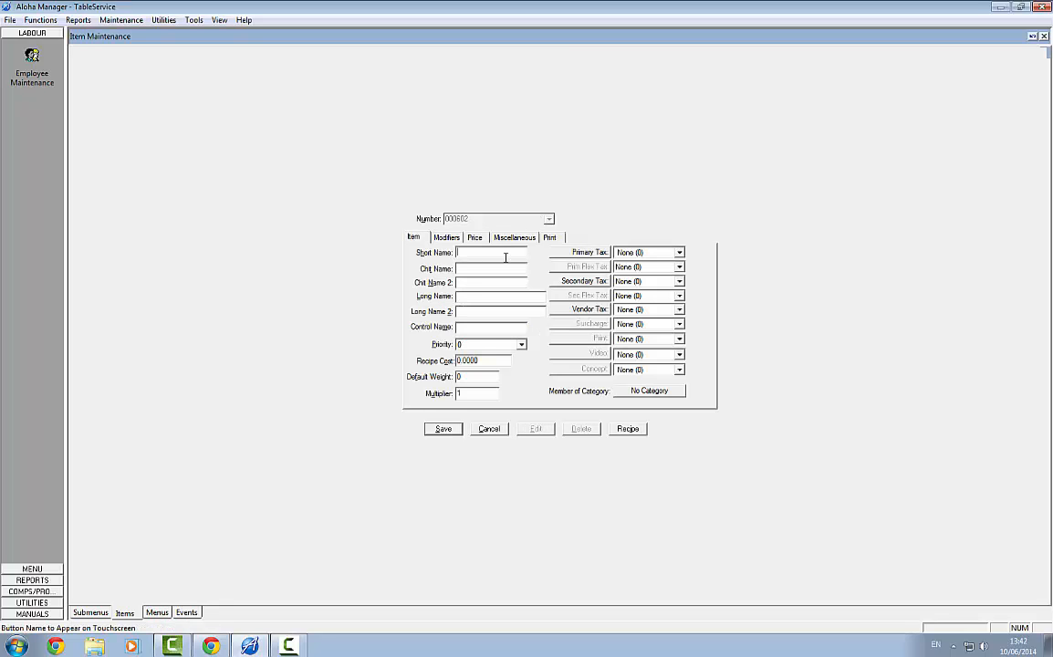
pyautogui.write('Fre Cheese Plat')
pyautogui.hotkey('shift', 'Home')
pyautogui.hotkey('ctrl', 'c')
pyautogui.click(475, 269)
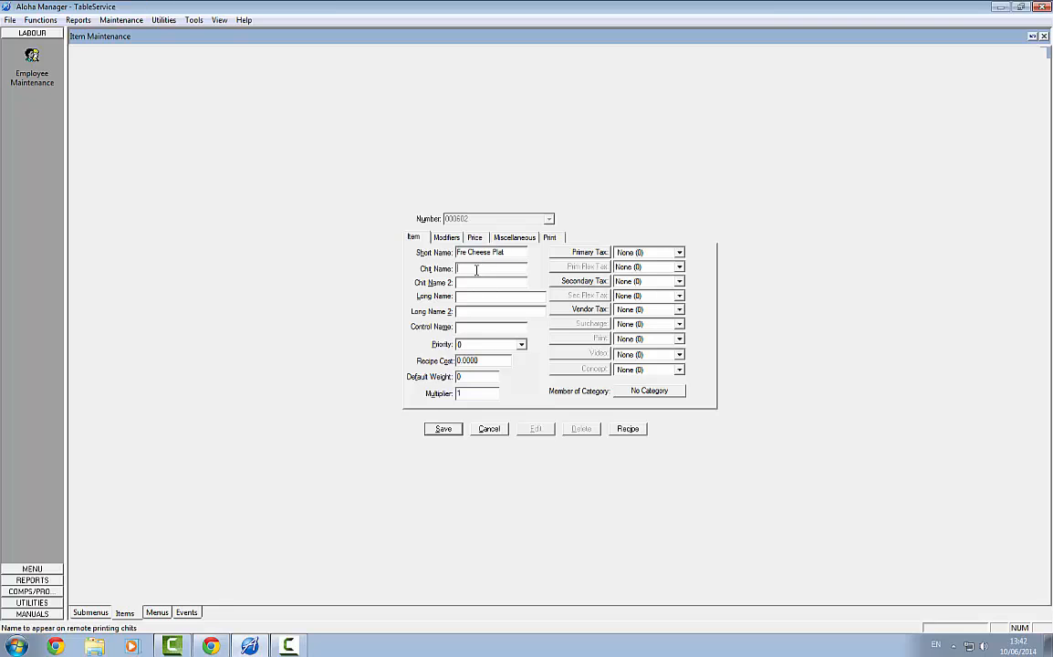
pyautogui.hotkey('ctrl', 'v')
# Step: Set the long name of item 000602 to French Cheese Platter
pyautogui.click(467, 297)
pyautogui.hotkey('ctrl', 'v')
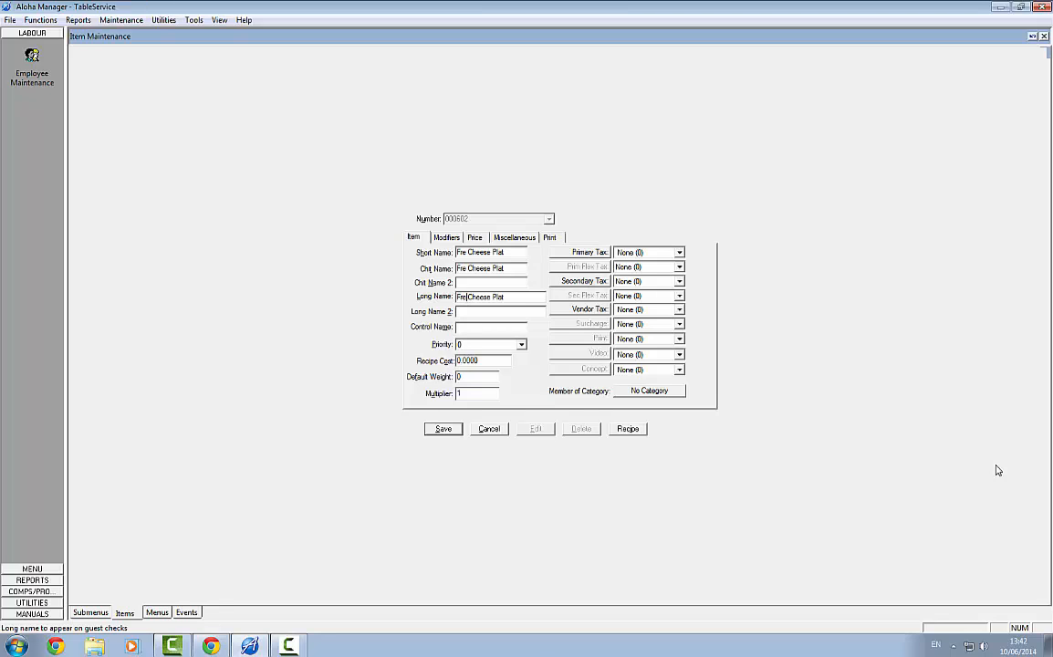
pyautogui.write('nch')
pyautogui.write('ter')
# Step: Set the price of item 000602 to 6.90 and save the item
pyautogui.click(487, 238)
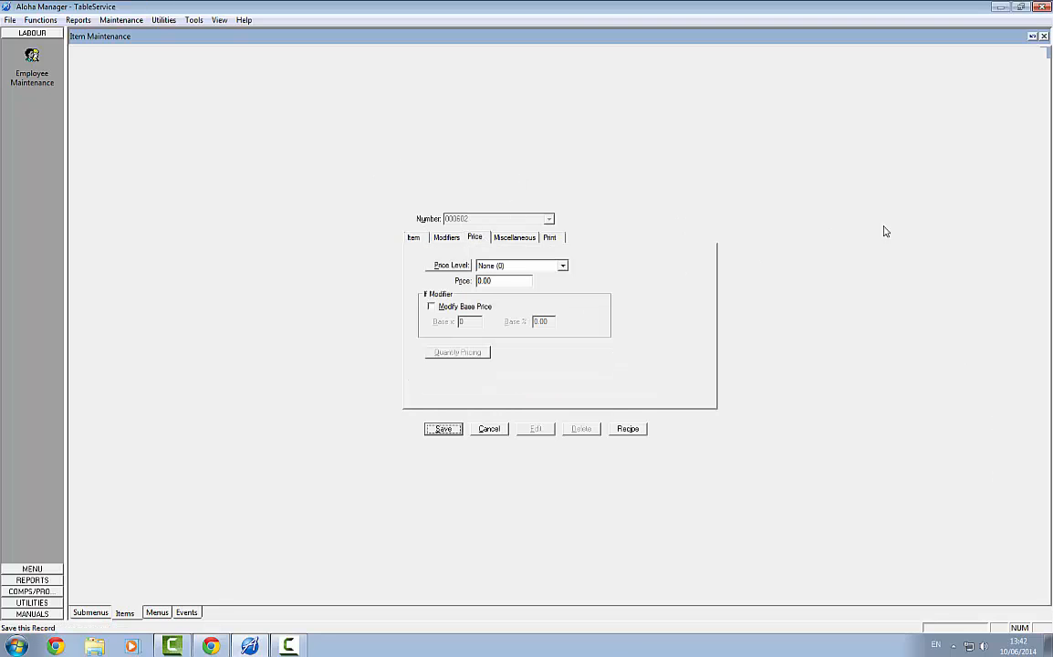
pyautogui.click(516, 282)
pyautogui.press('BackSpace')
pyautogui.press('BackSpace')
pyautogui.press('BackSpace')
pyautogui.press('BackSpace')
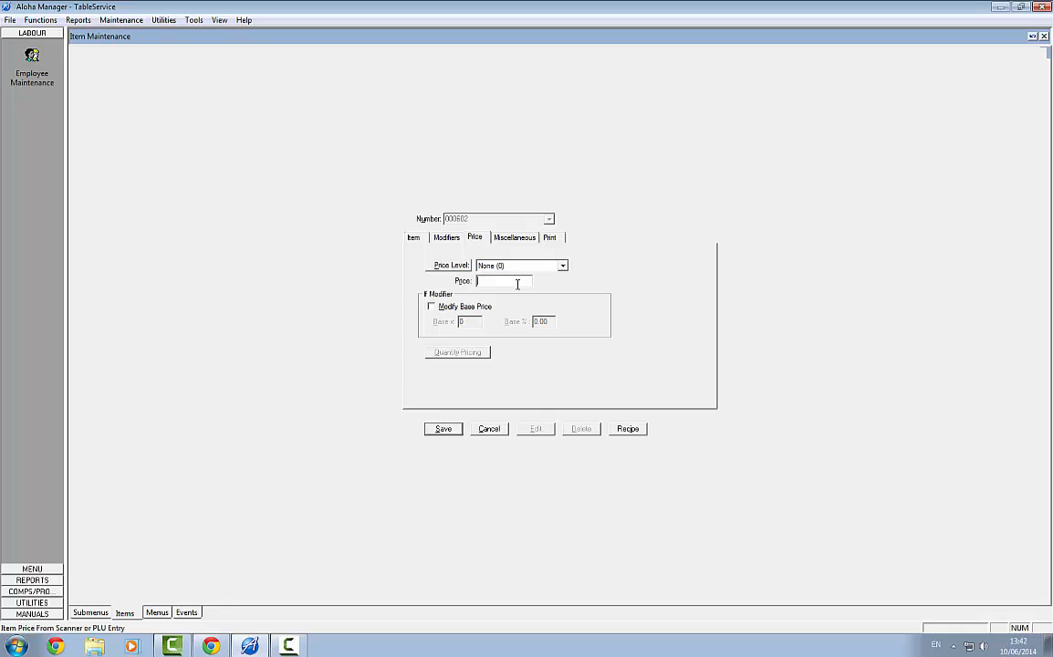
pyautogui.write('6.90')
pyautogui.click(453, 434)
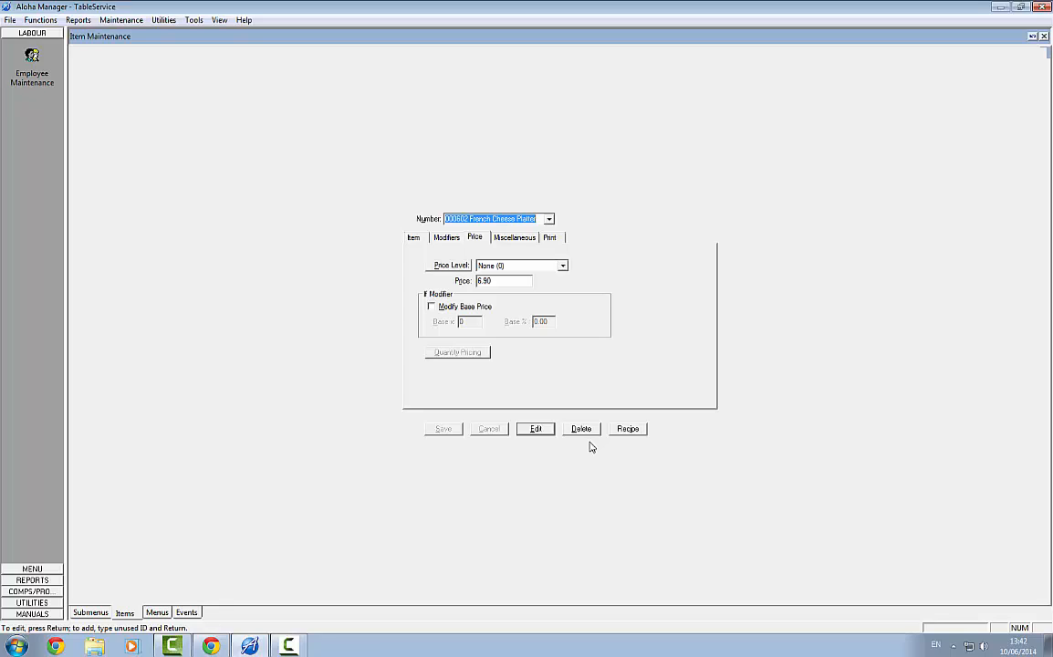
# Step: Open Submenu Maintenance and start submenu 005 with short name CHEESE and long name CHEESE PLATTERS
pyautogui.click(111, 20)
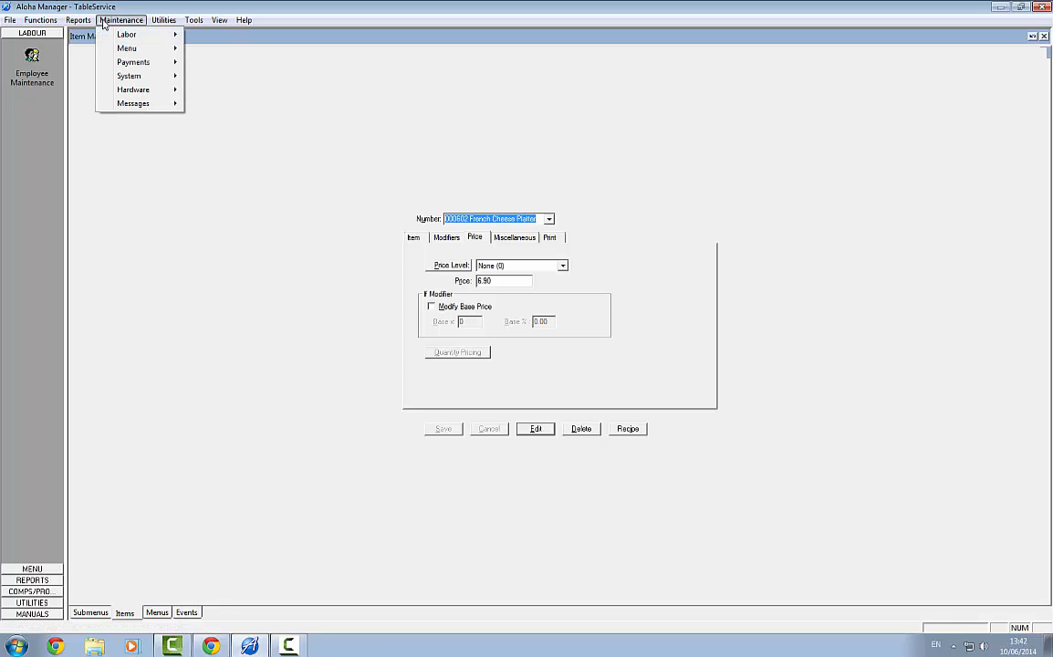
pyautogui.moveTo(113, 48)
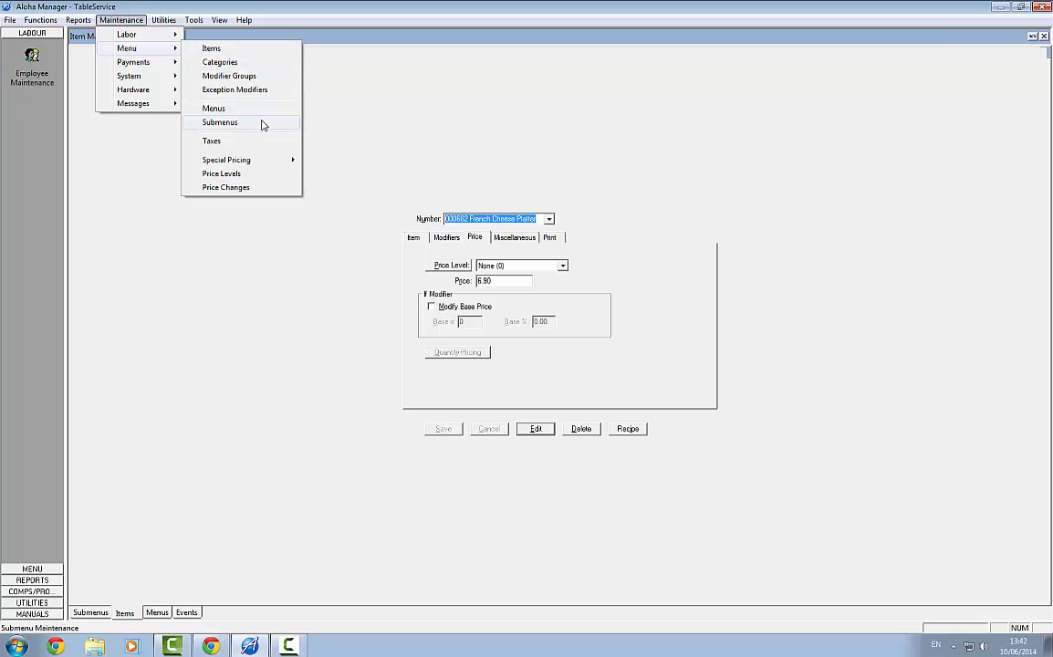
pyautogui.click(261, 124)
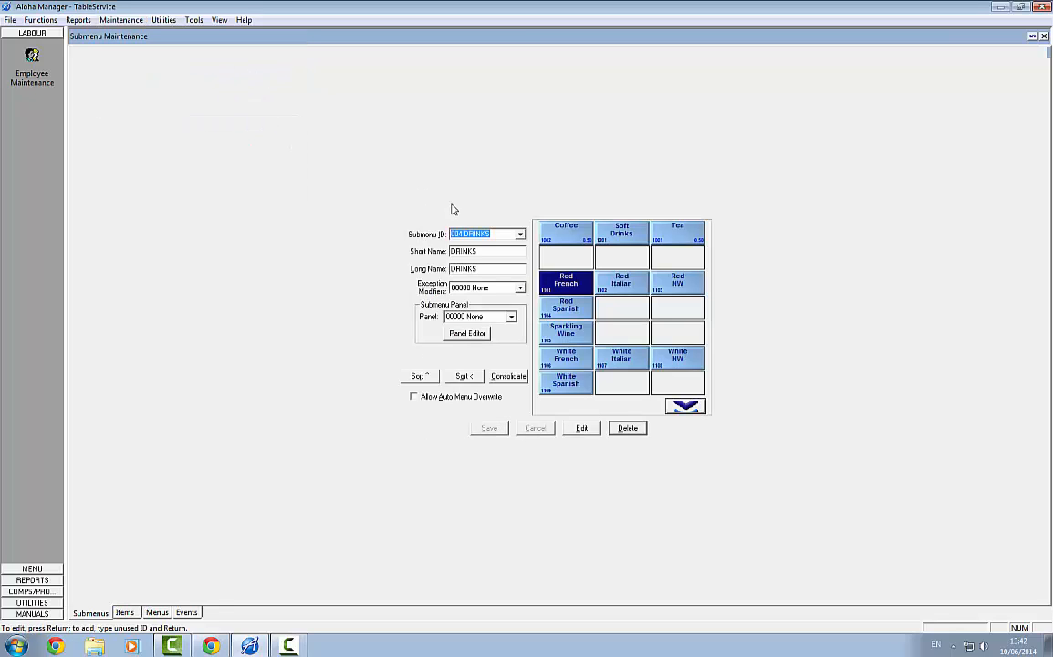
pyautogui.click(520, 236)
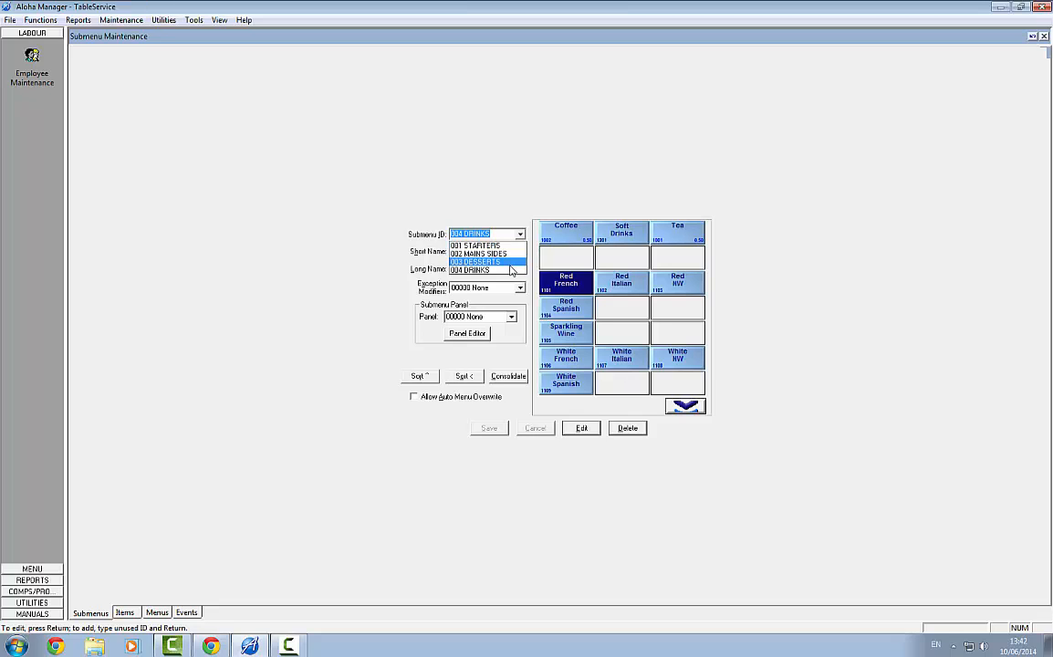
pyautogui.click(501, 234)
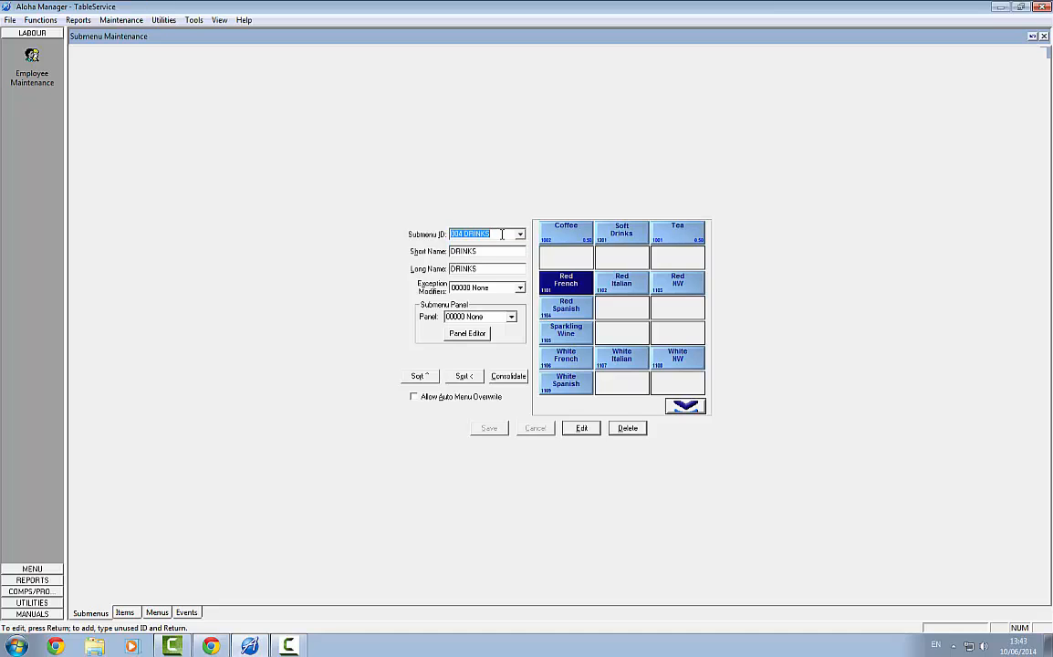
pyautogui.write('005 CHEESE')
pyautogui.press('Return')
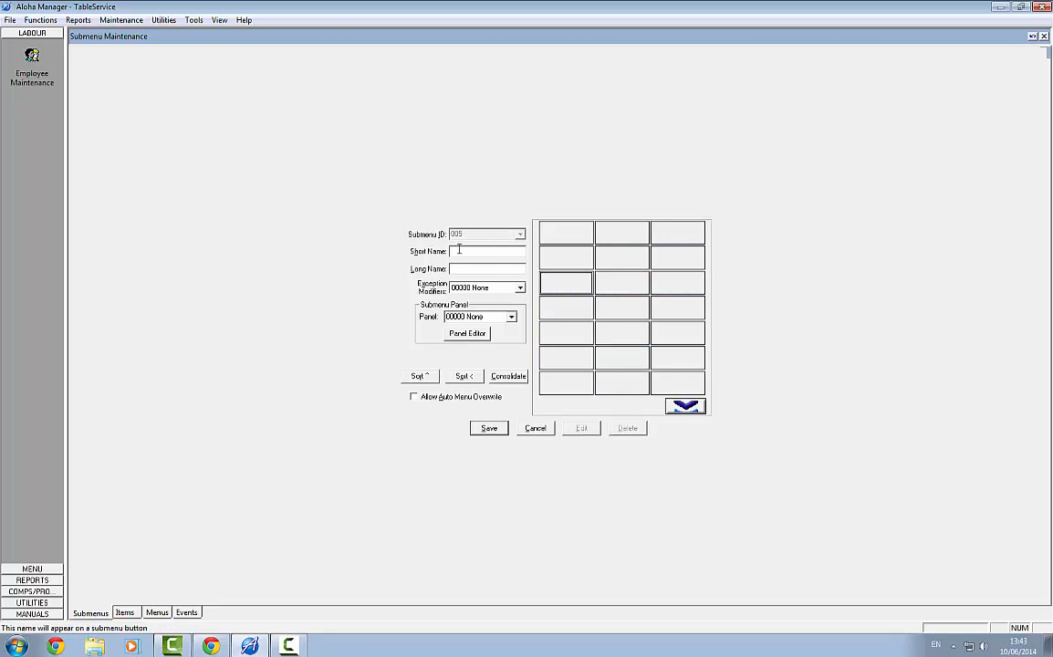
pyautogui.write('CHEESE')
pyautogui.click(476, 269)
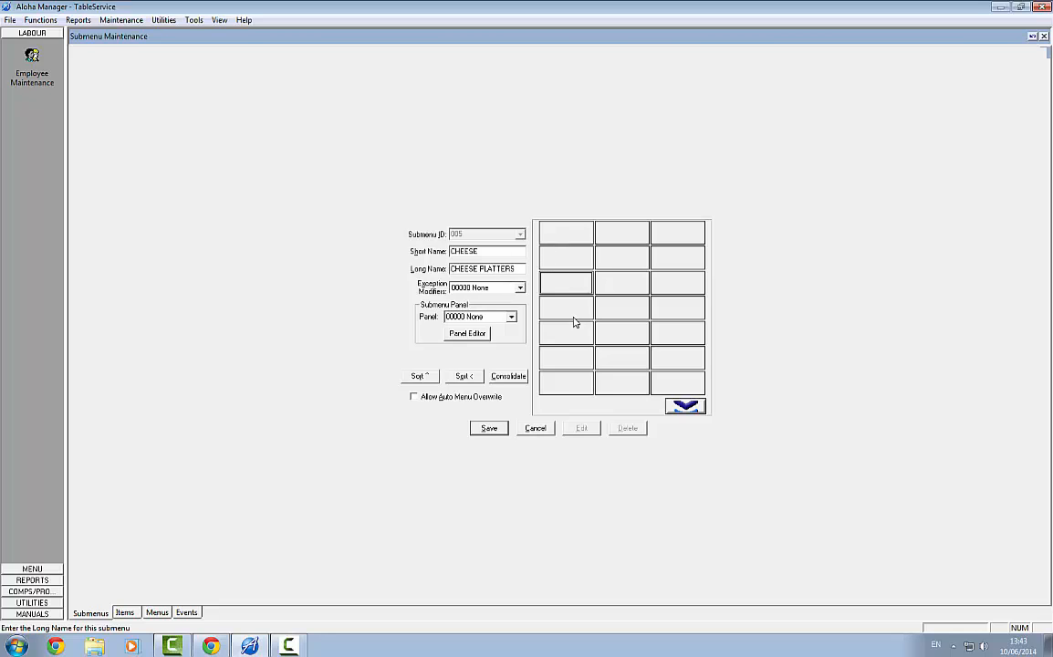
# Step: Add item 000601 Irish Cheese Platter to the first row, first column of the CHEESE submenu's button grid
pyautogui.doubleClick(572, 235)
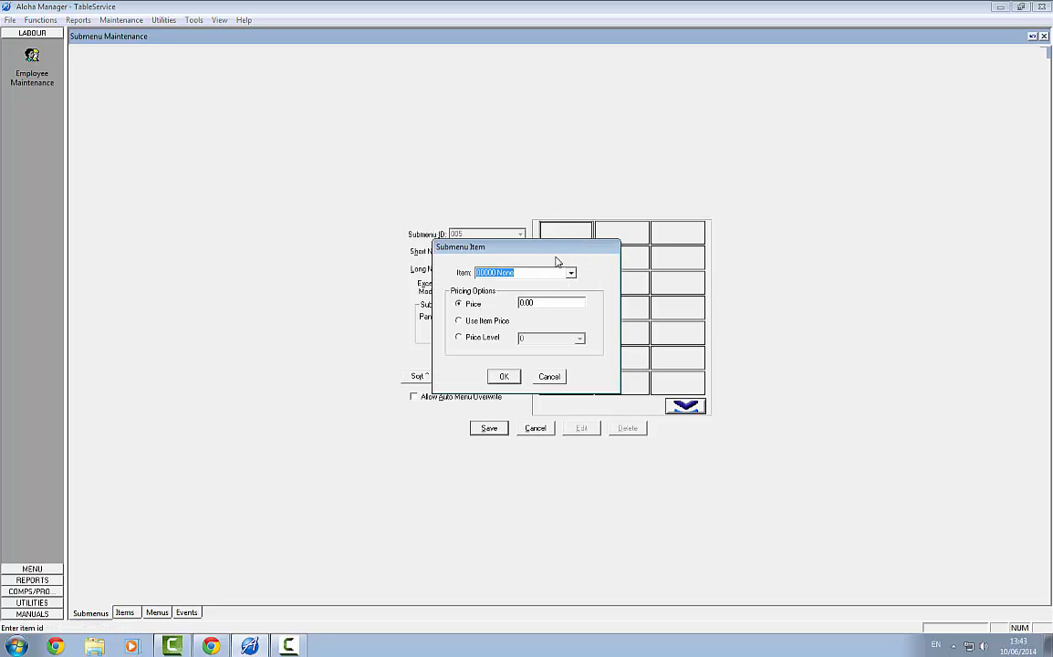
pyautogui.click(570, 273)
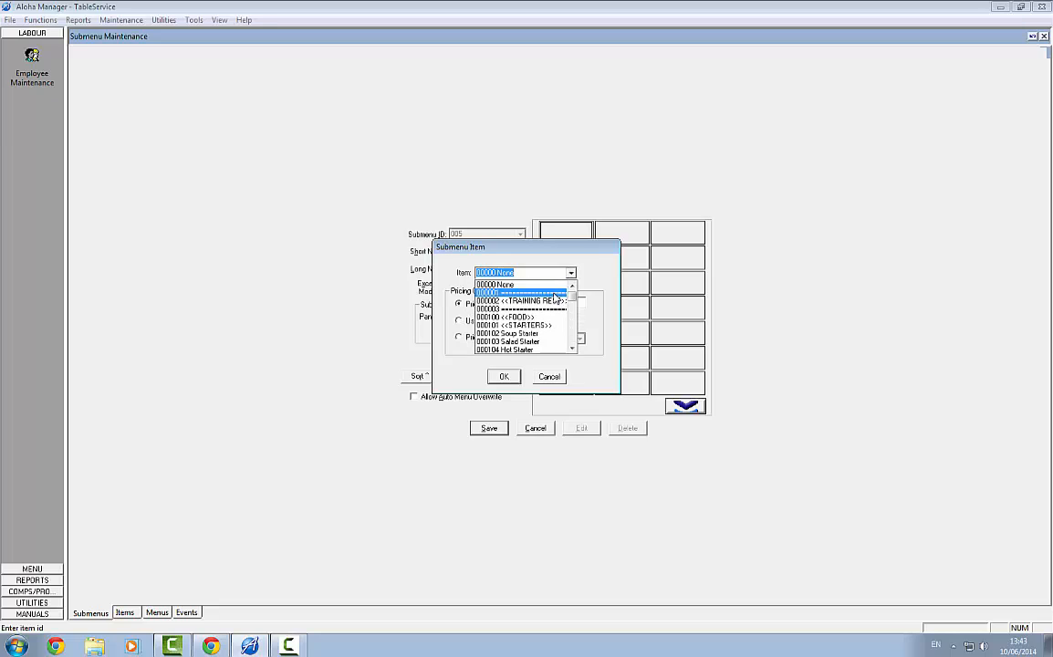
pyautogui.write('00')
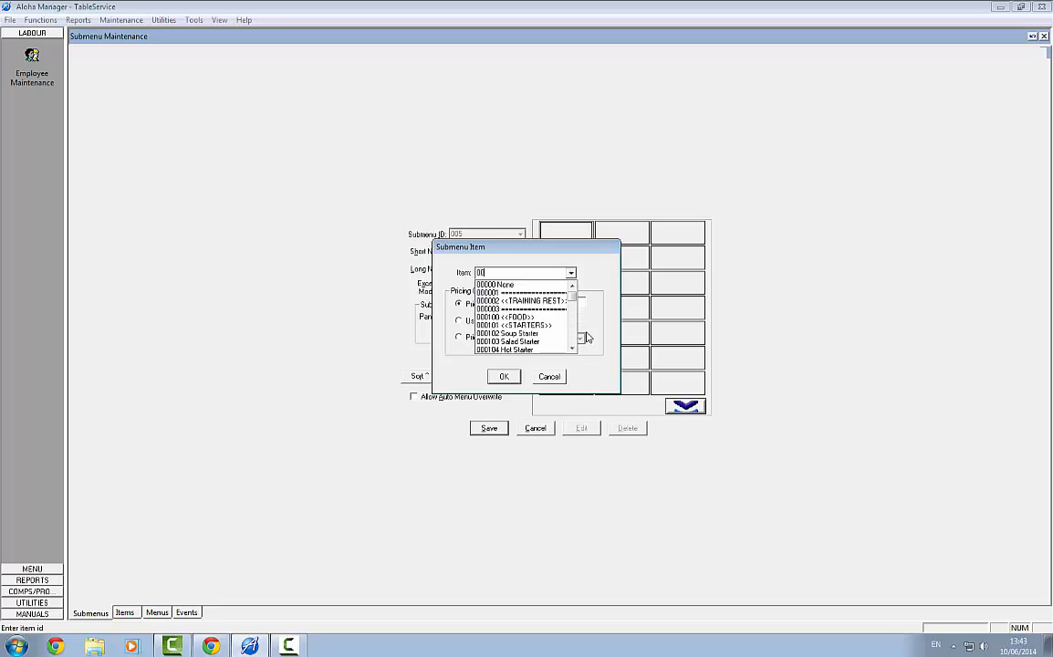
pyautogui.write('06')
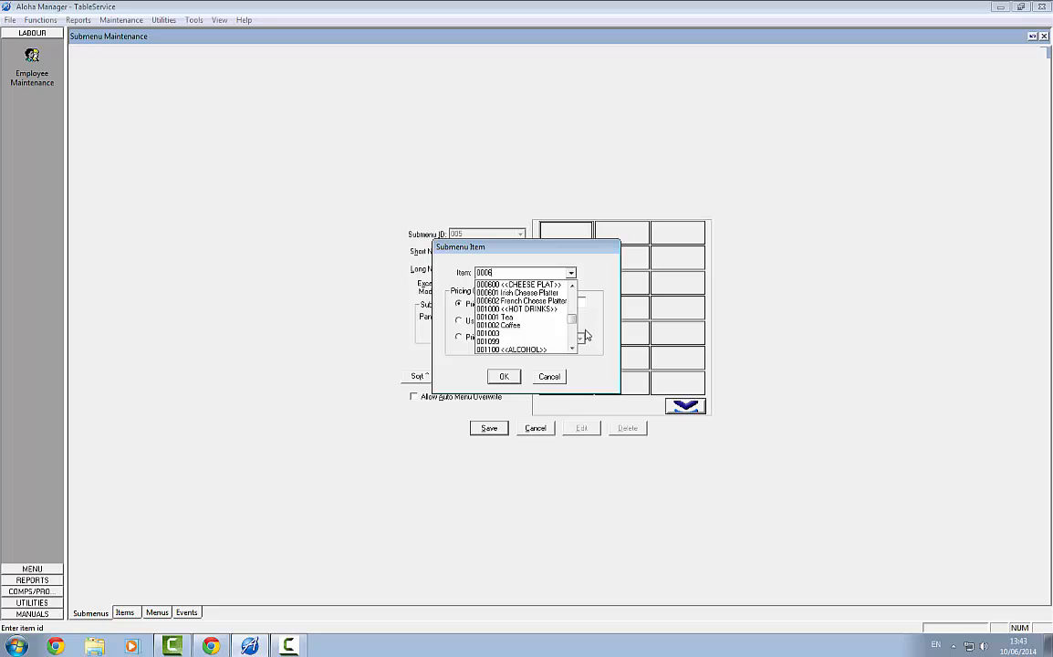
pyautogui.click(560, 292)
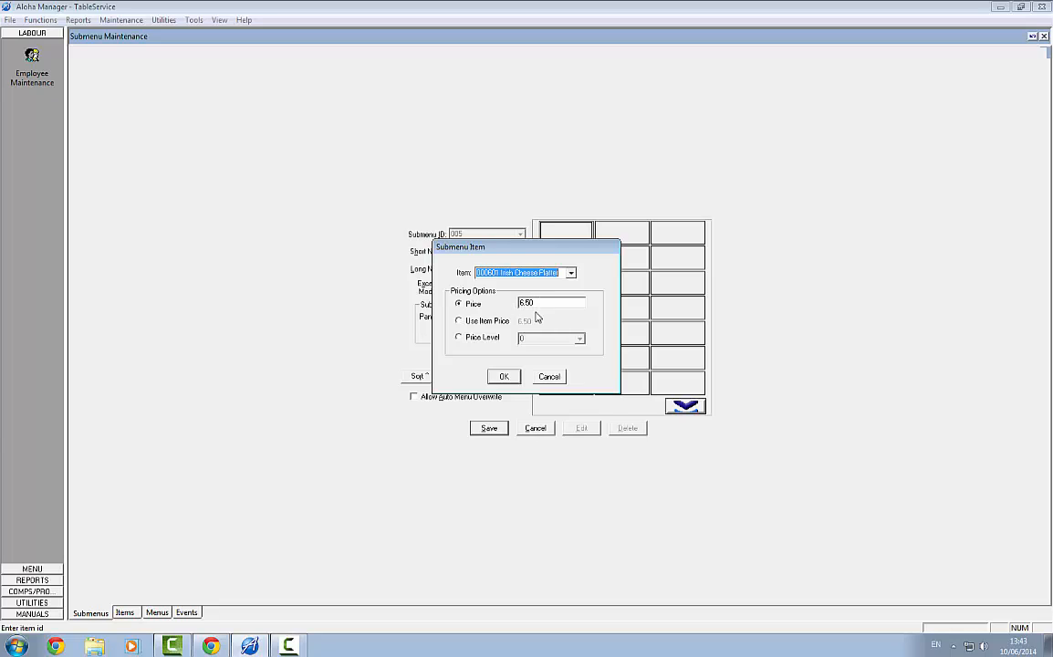
pyautogui.click(504, 377)
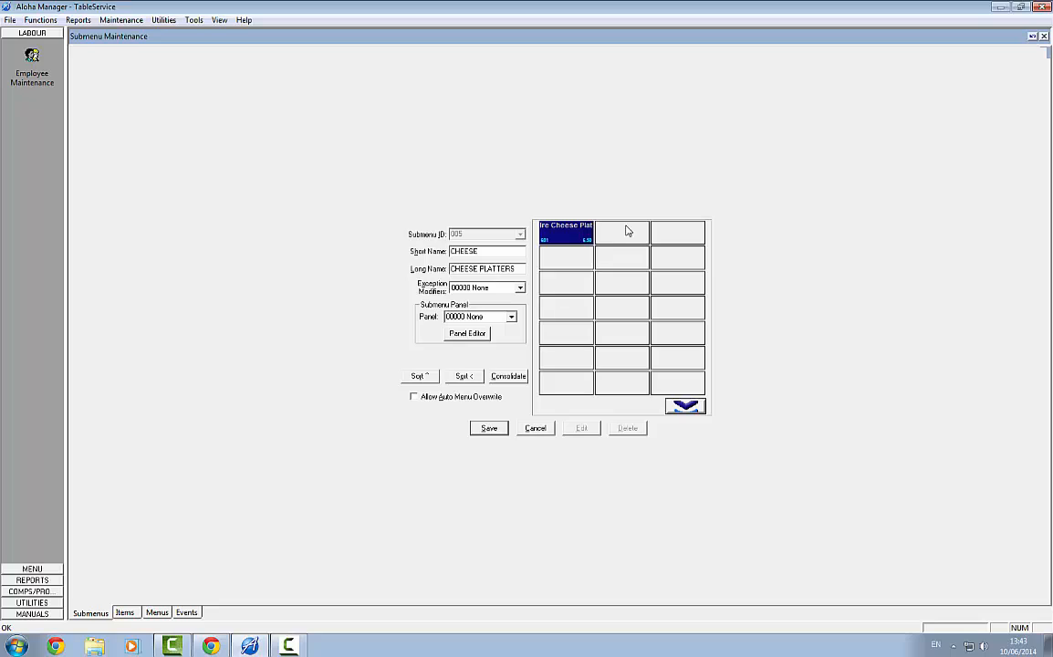
# Step: Add item 000602 French Cheese Platter to the third row, first column of the CHEESE submenu and save the submenu
pyautogui.doubleClick(563, 262)
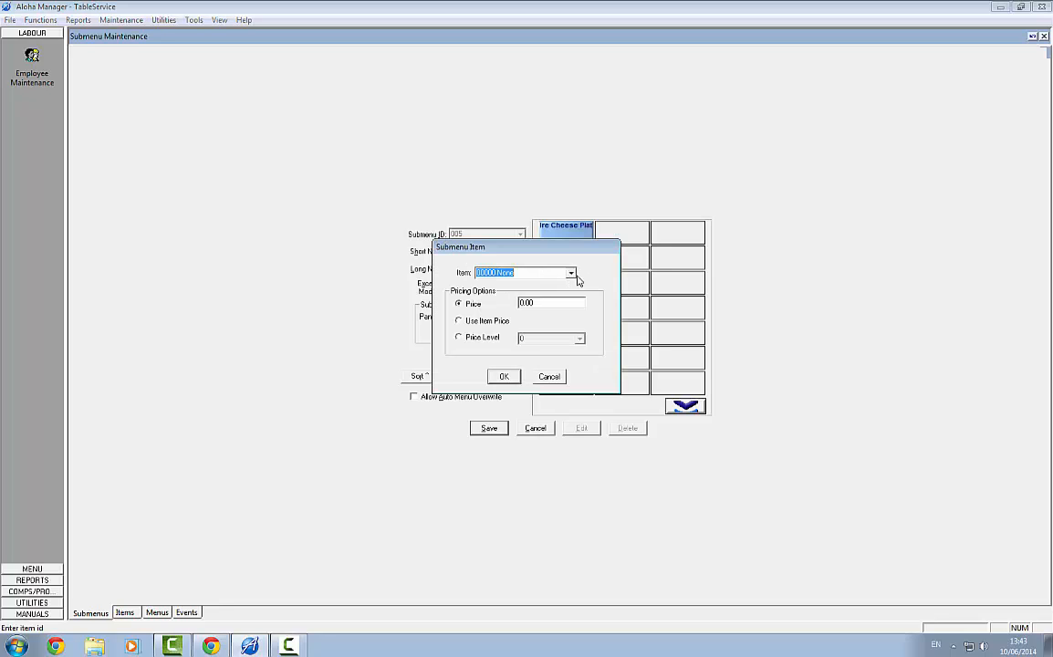
pyautogui.write('000602')
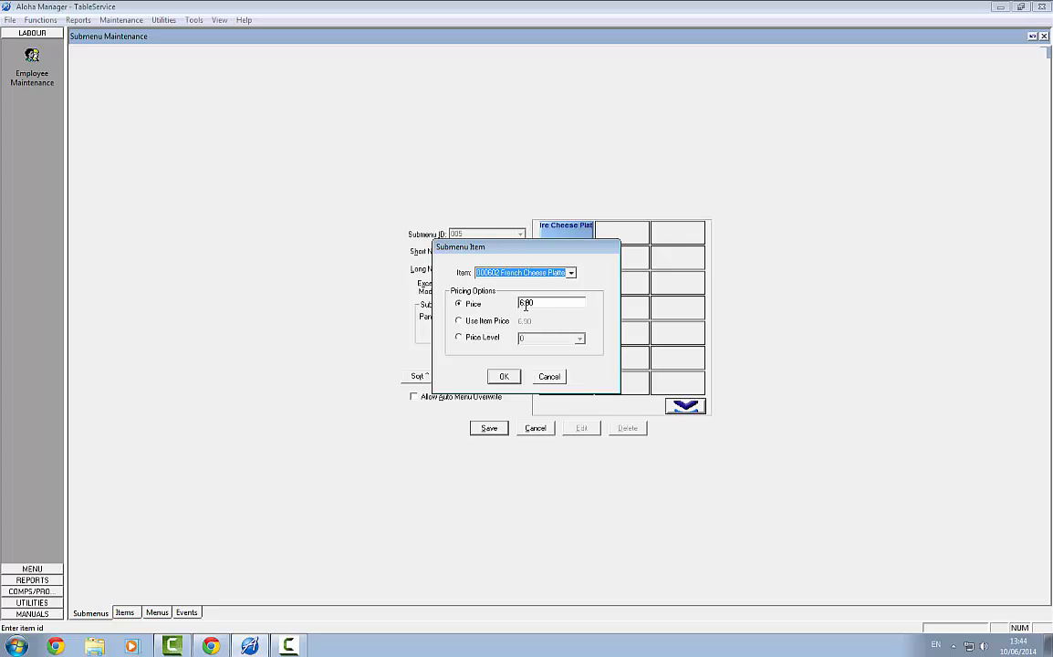
pyautogui.click(502, 376)
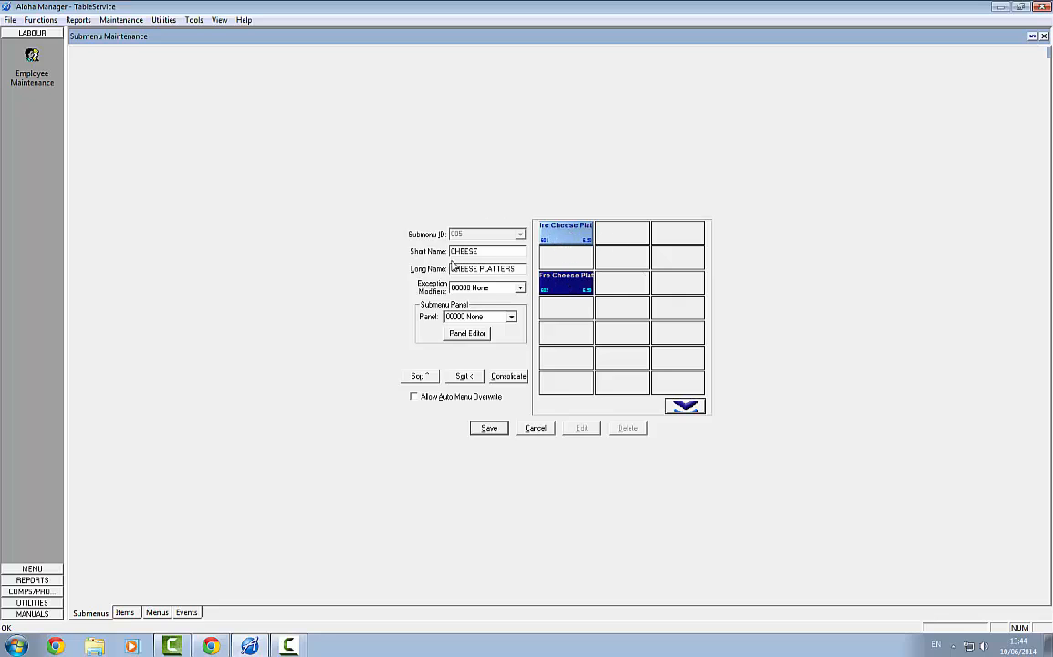
pyautogui.click(490, 429)
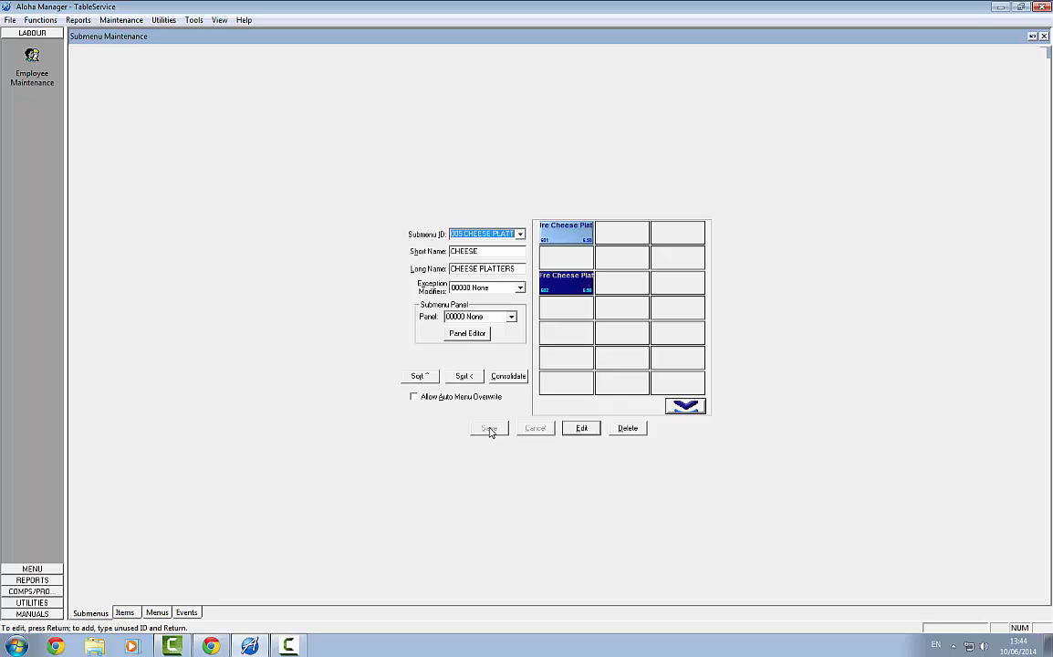
# Step: In Menu Maintenance, assign the CHEESE submenu to the empty slot below DRINKS in the RESTAURANT menu and save the menu
pyautogui.click(121, 20)
pyautogui.moveTo(137, 49)
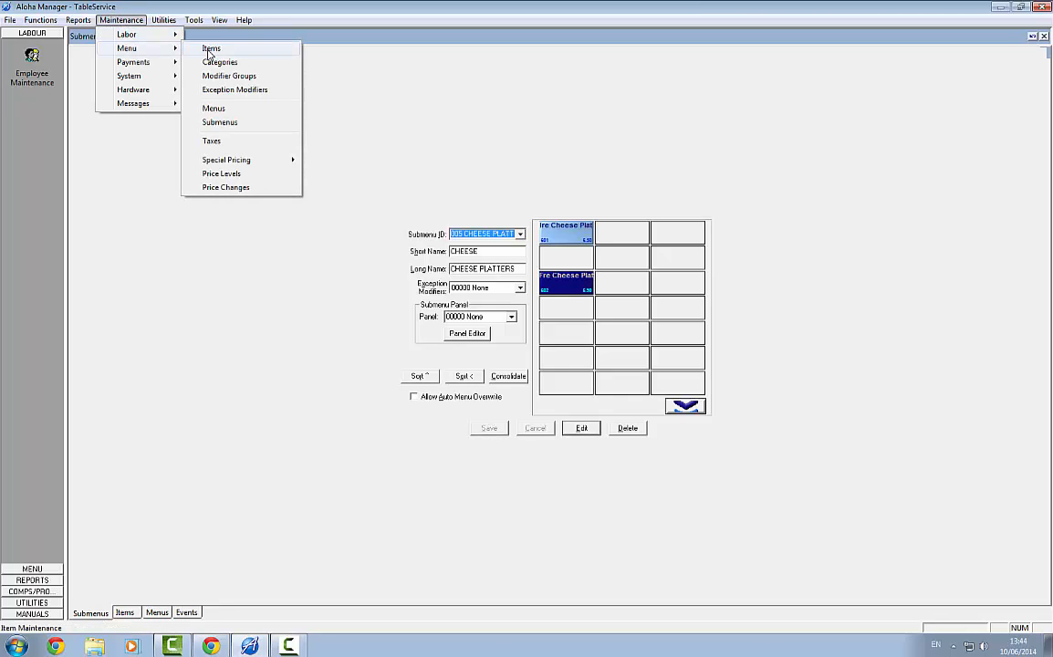
pyautogui.click(228, 109)
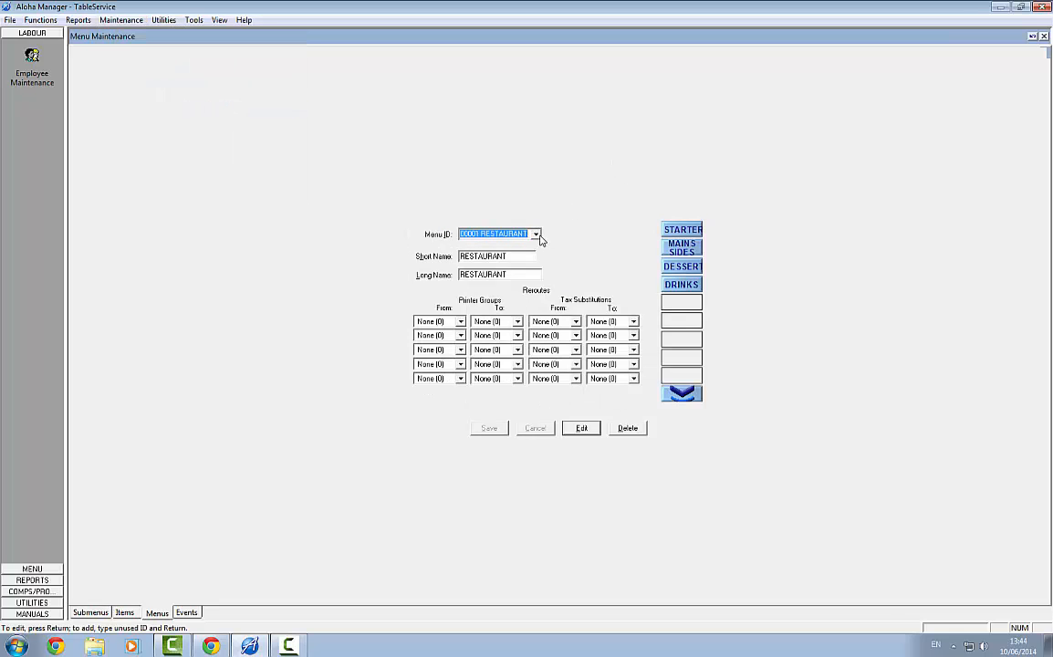
pyautogui.click(681, 303)
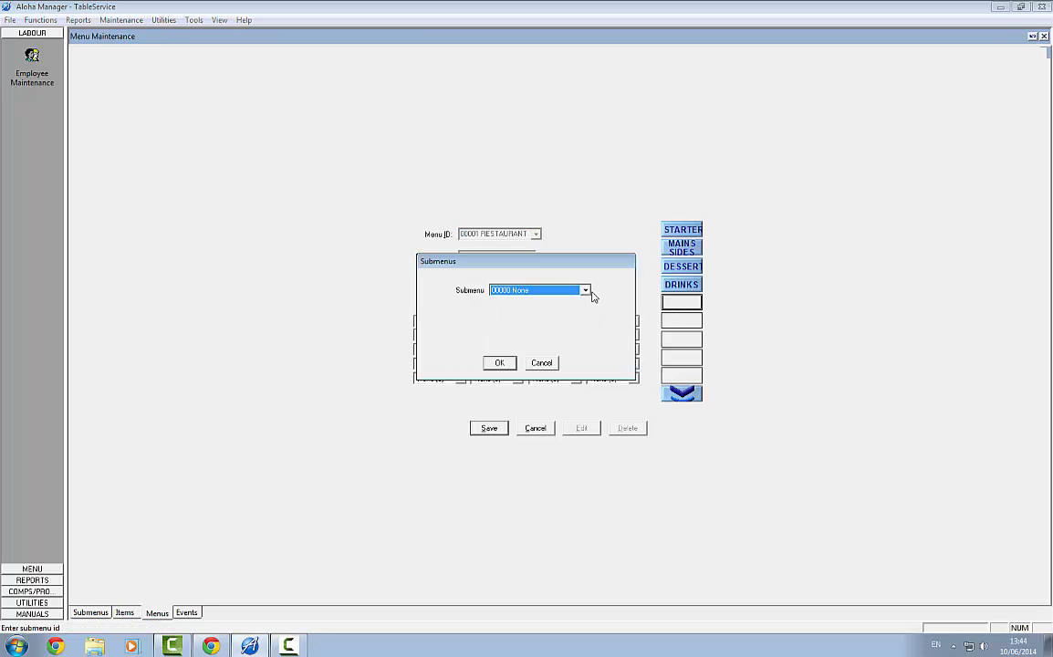
pyautogui.click(586, 291)
pyautogui.click(552, 346)
pyautogui.click(511, 365)
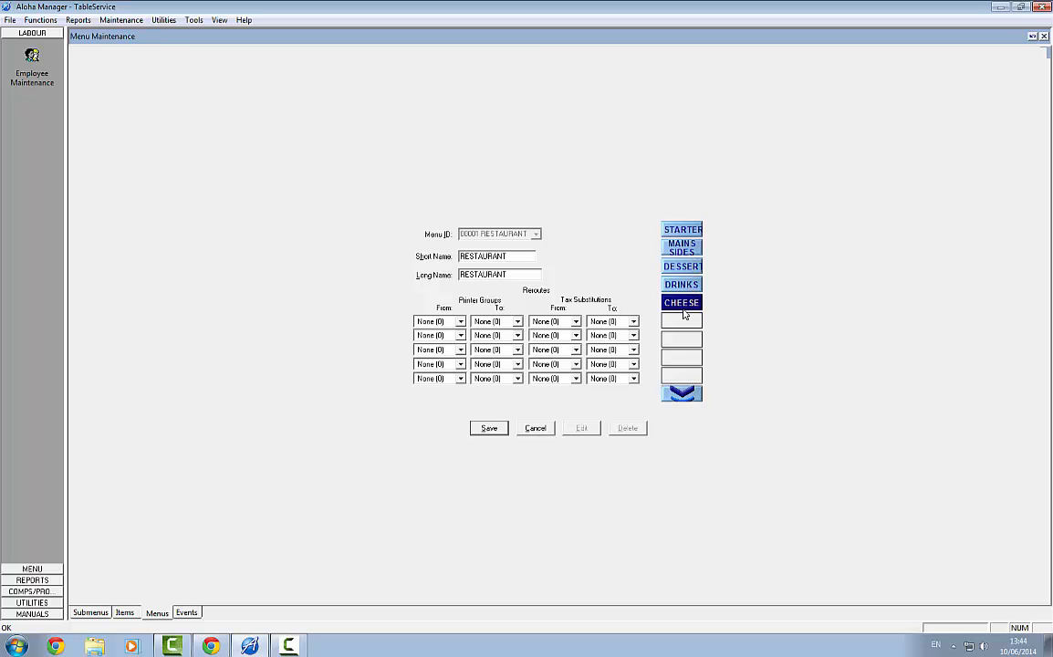
pyautogui.click(490, 428)
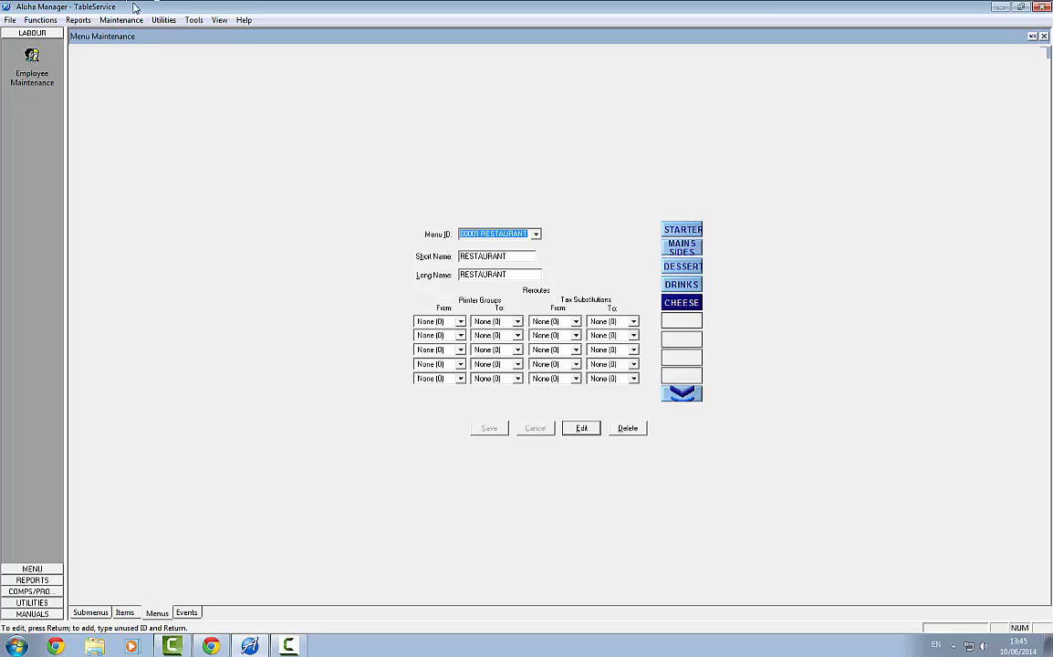
# Step: Refresh the data and accept using the new data
pyautogui.click(186, 25)
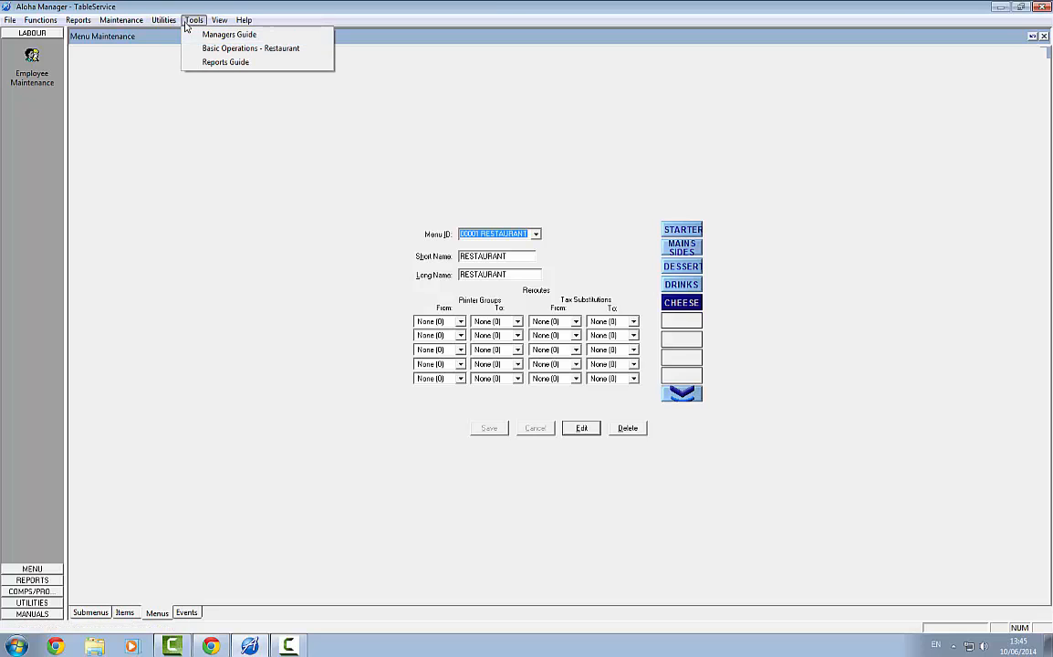
pyautogui.moveTo(165, 25)
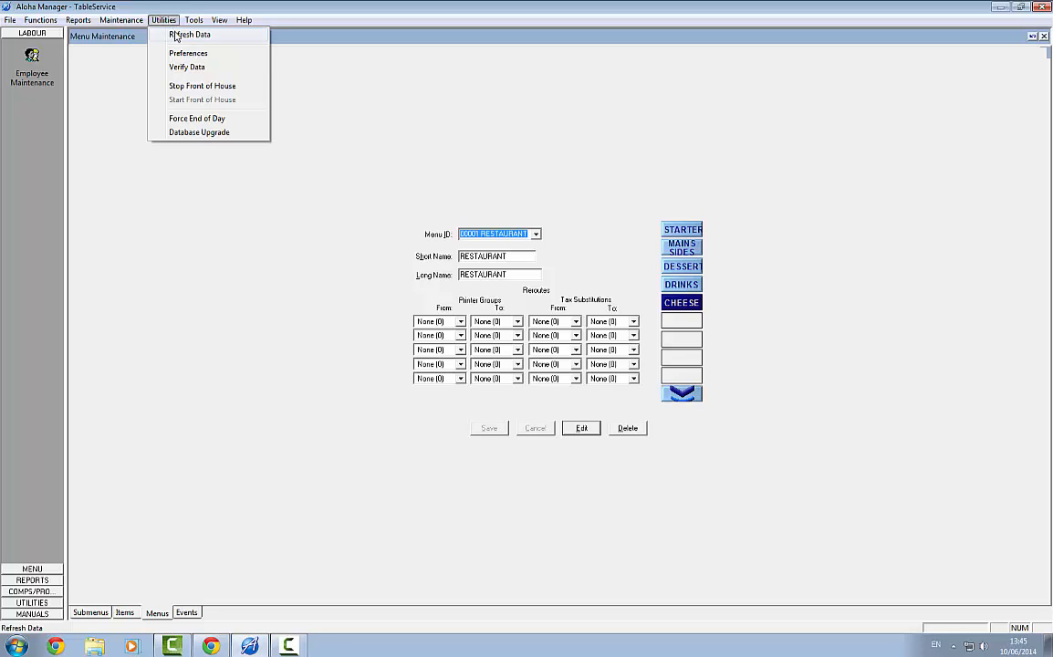
pyautogui.click(177, 37)
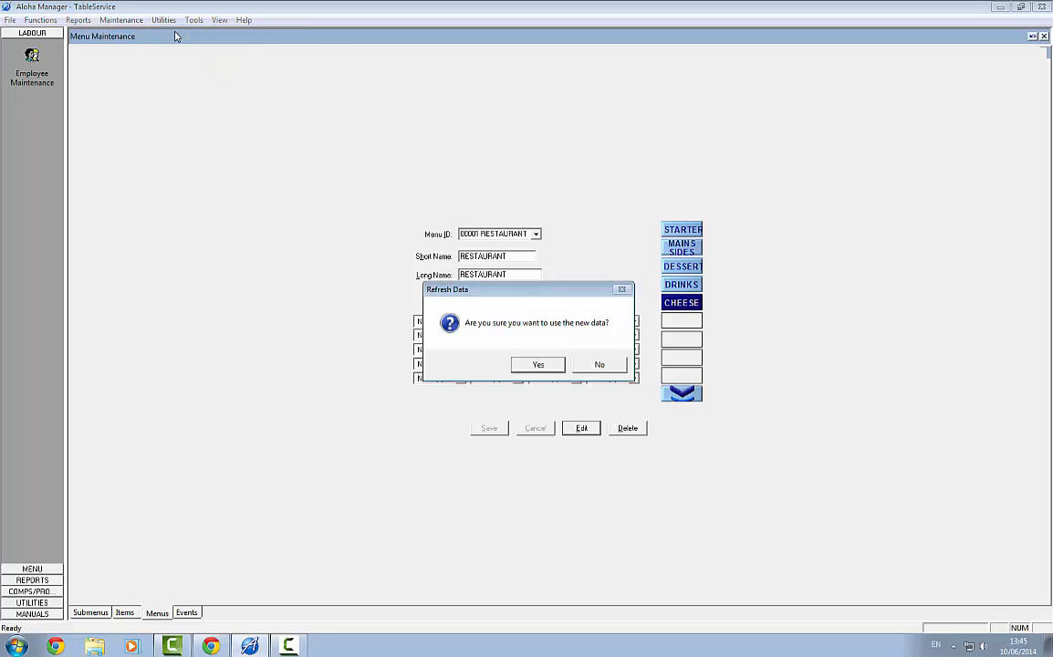
pyautogui.click(546, 367)
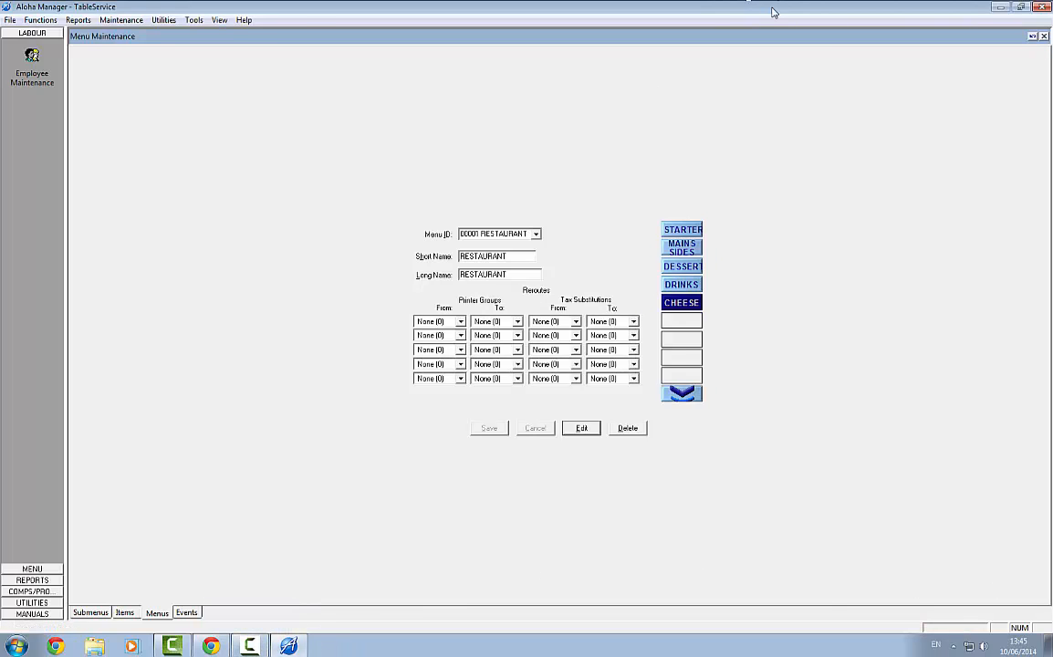
# Step: Minimize Aloha Manager, launch Table Service from the desktop and log in with the employee number
pyautogui.click(1003, 7)
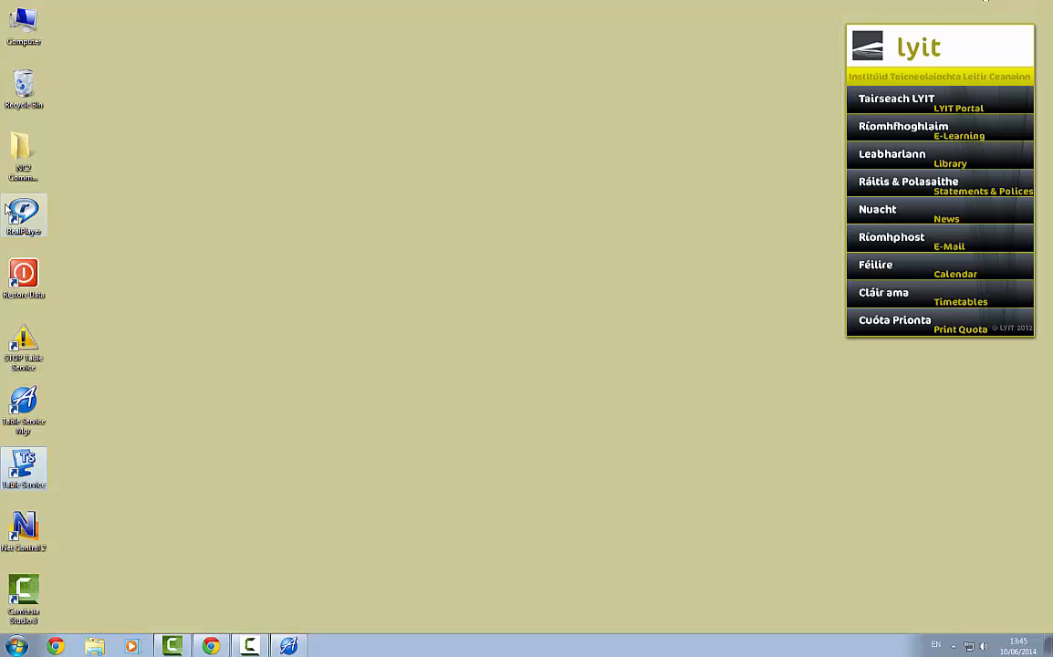
pyautogui.doubleClick(33, 470)
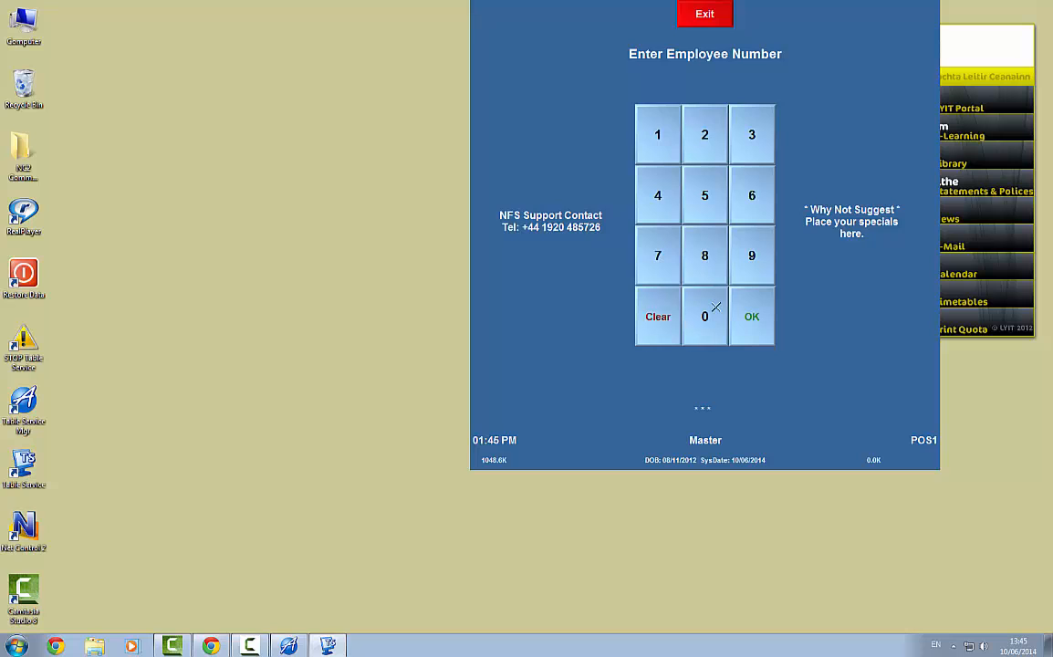
pyautogui.click(752, 315)
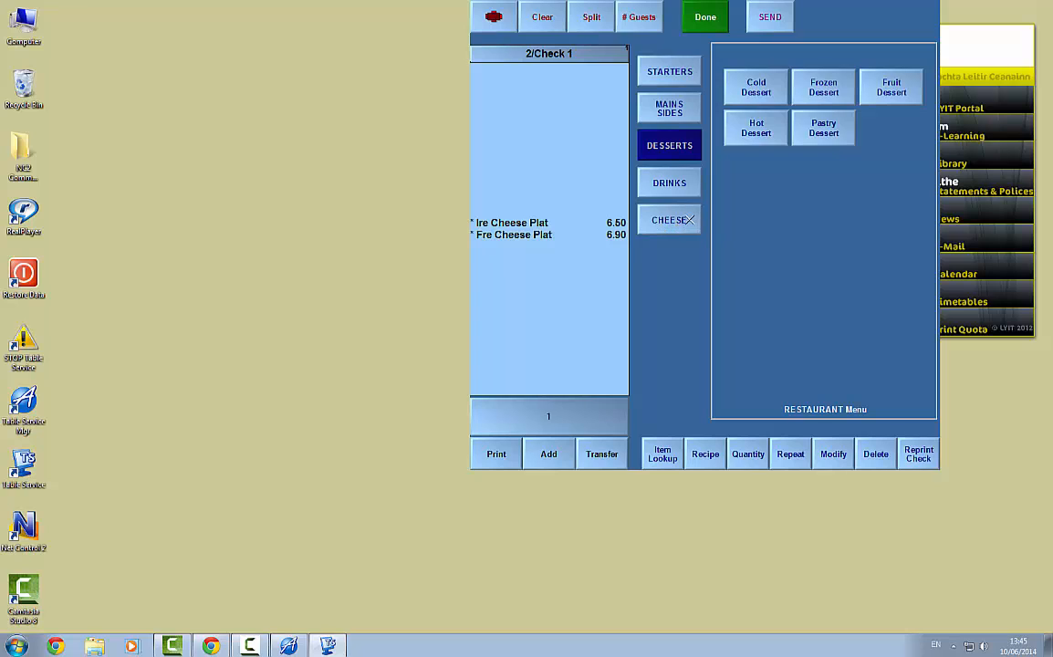
# Step: Order two Ire Cheese Plat items from the CHEESE submenu on Check 1
pyautogui.click(689, 220)
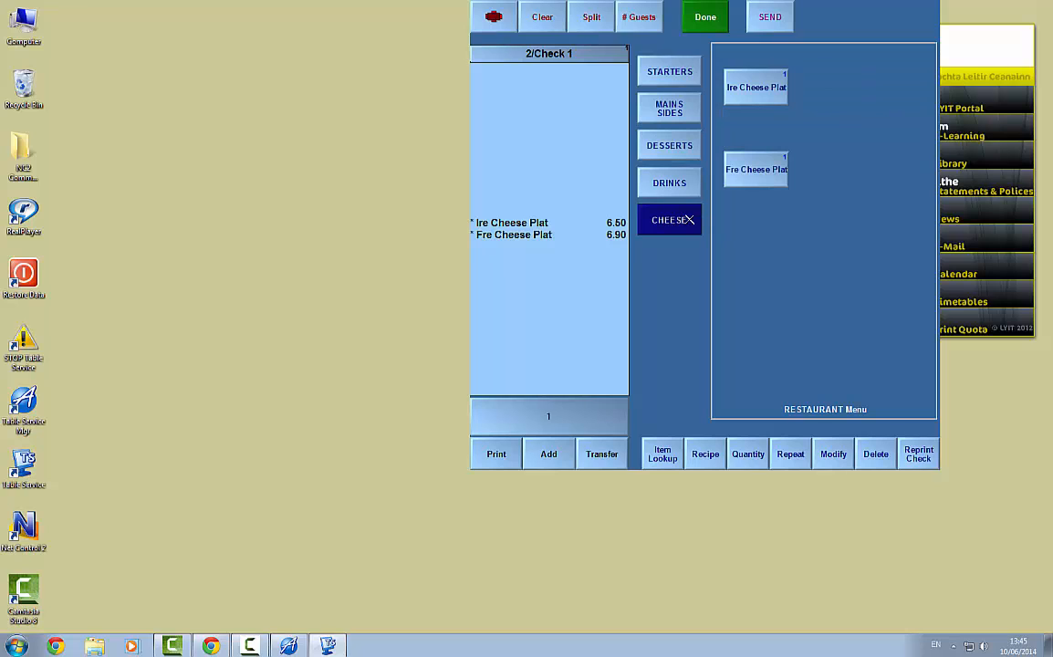
pyautogui.click(757, 84)
pyautogui.click(757, 84)
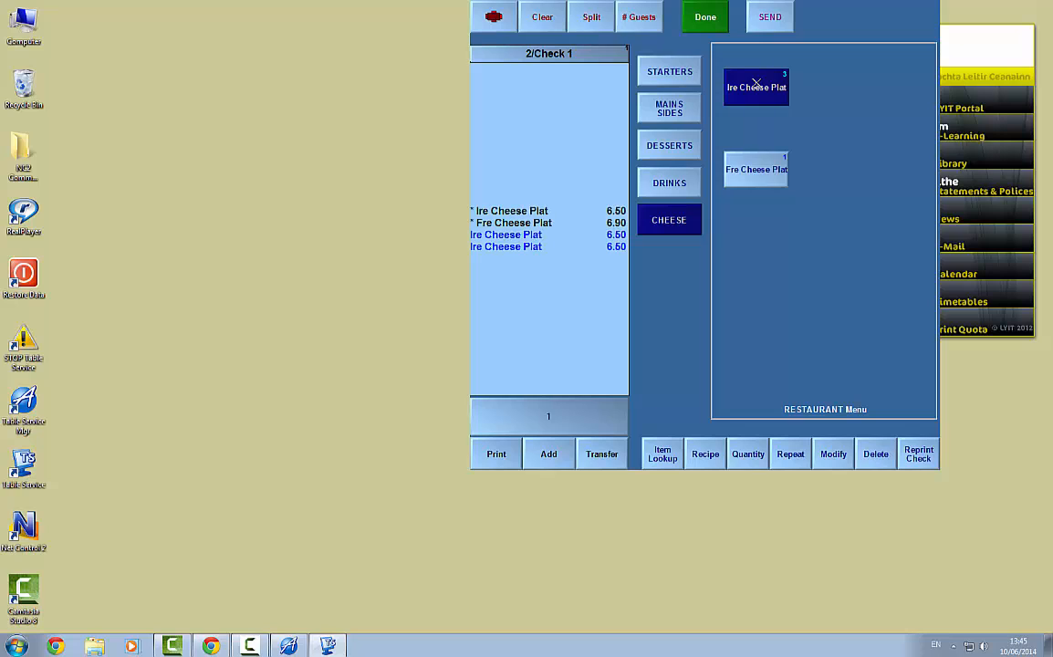